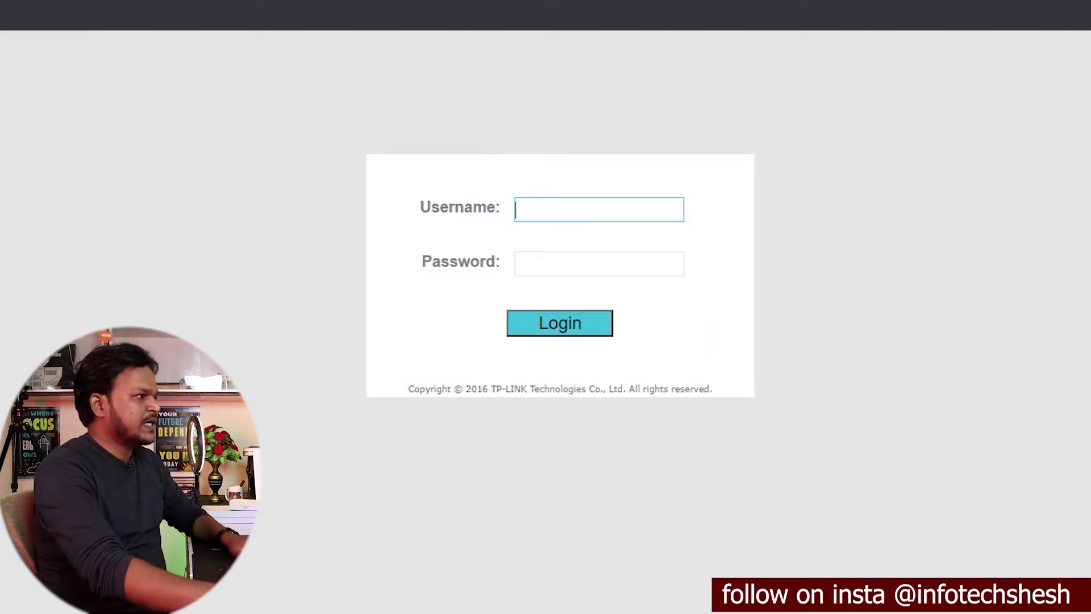
Log in to the router admin with the administrator username and password.
{"action": "left_click", "coordinate": [553, 211]}
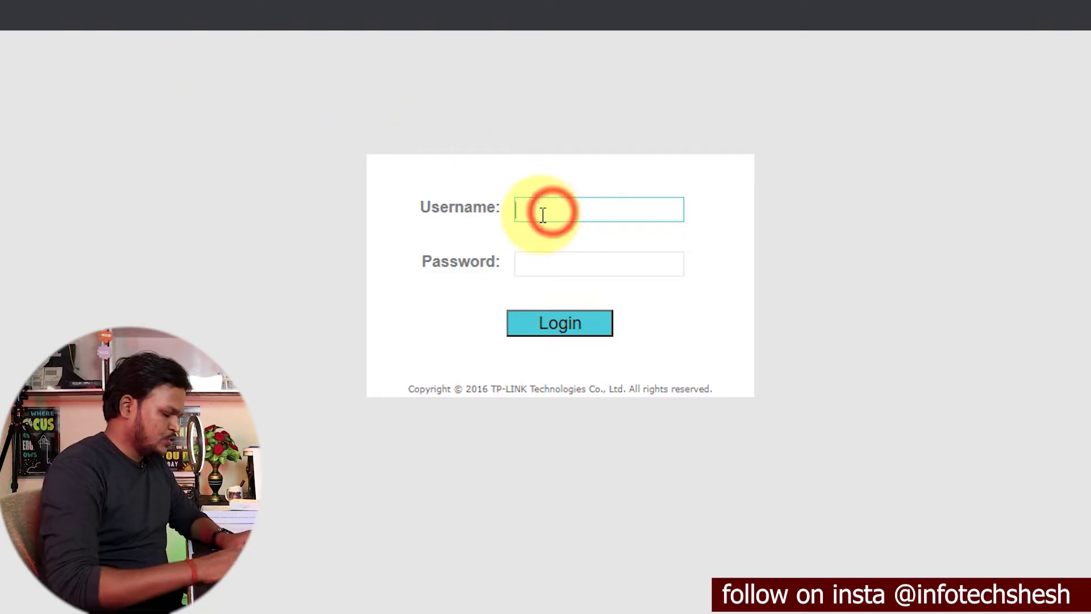
{"action": "key", "text": "Tab"}
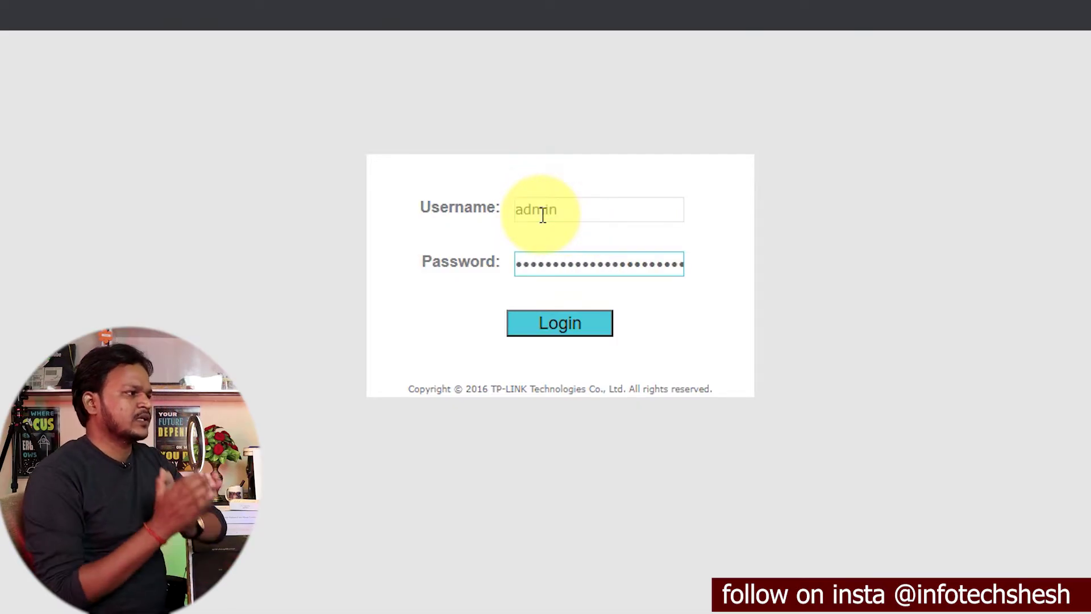
{"action": "key", "text": "Return"}
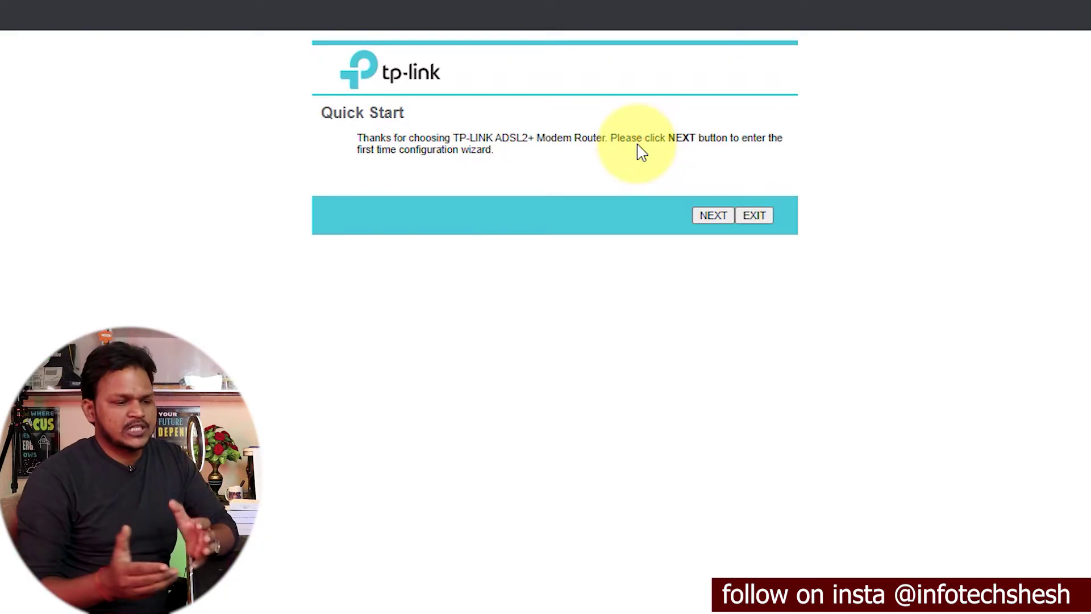
Start Quick Start, pick time zone (GMT+05:30) Madras, Kolkata, Mumbai, New Delhi, and continue.
{"action": "left_click", "coordinate": [711, 215]}
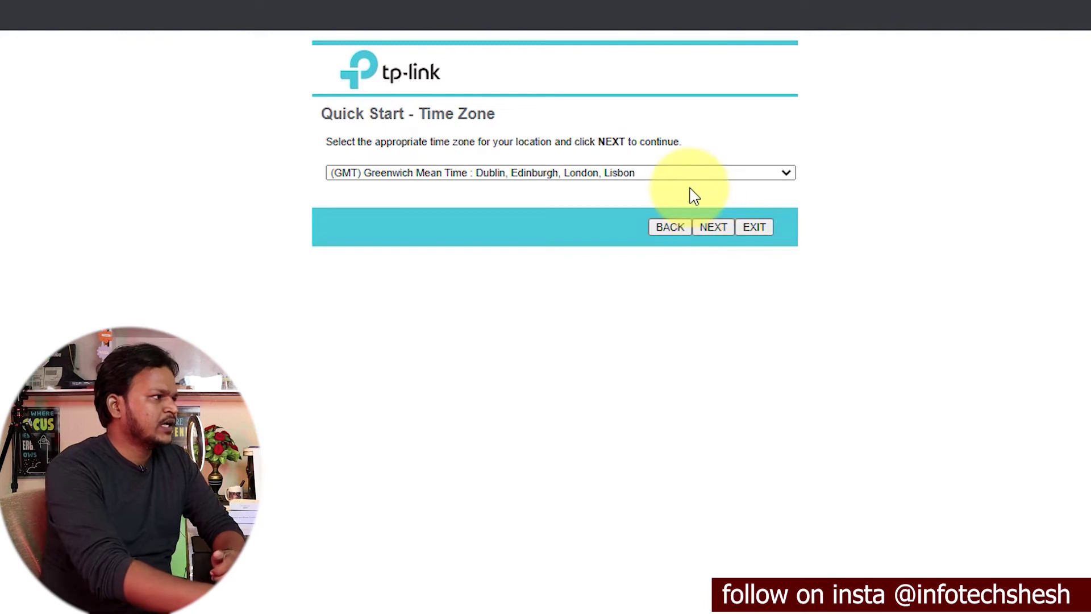
{"action": "left_click", "coordinate": [659, 173]}
{"action": "mouse_move", "coordinate": [787, 238]}
{"action": "left_mouse_down"}
{"action": "mouse_move", "coordinate": [790, 400]}
{"action": "mouse_move", "coordinate": [793, 230]}
{"action": "left_mouse_up"}
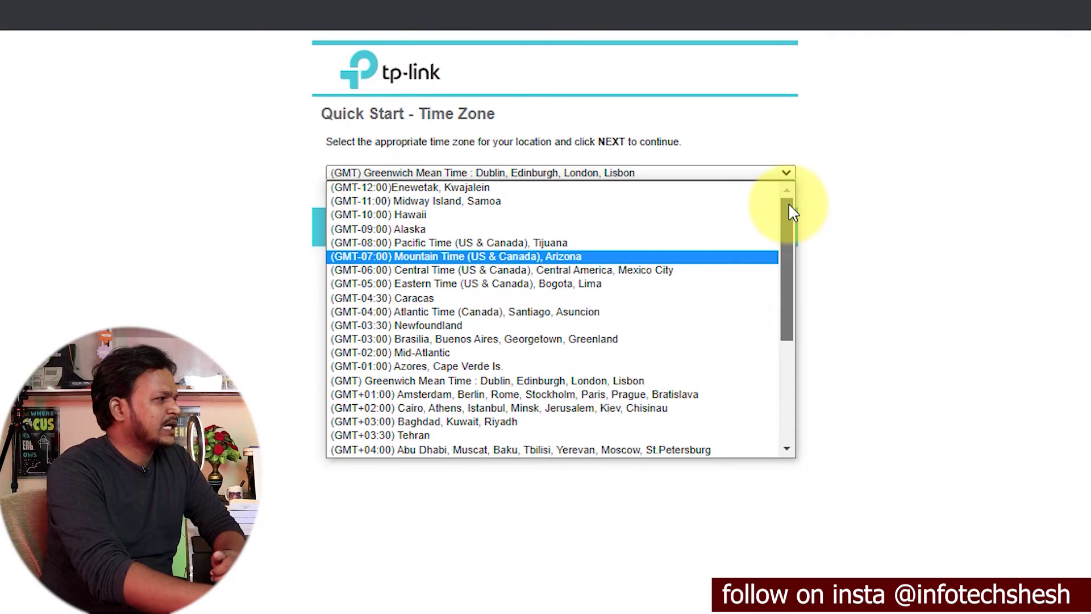
{"action": "scroll", "coordinate": [785, 239], "scroll_direction": "down", "scroll_amount": 2}
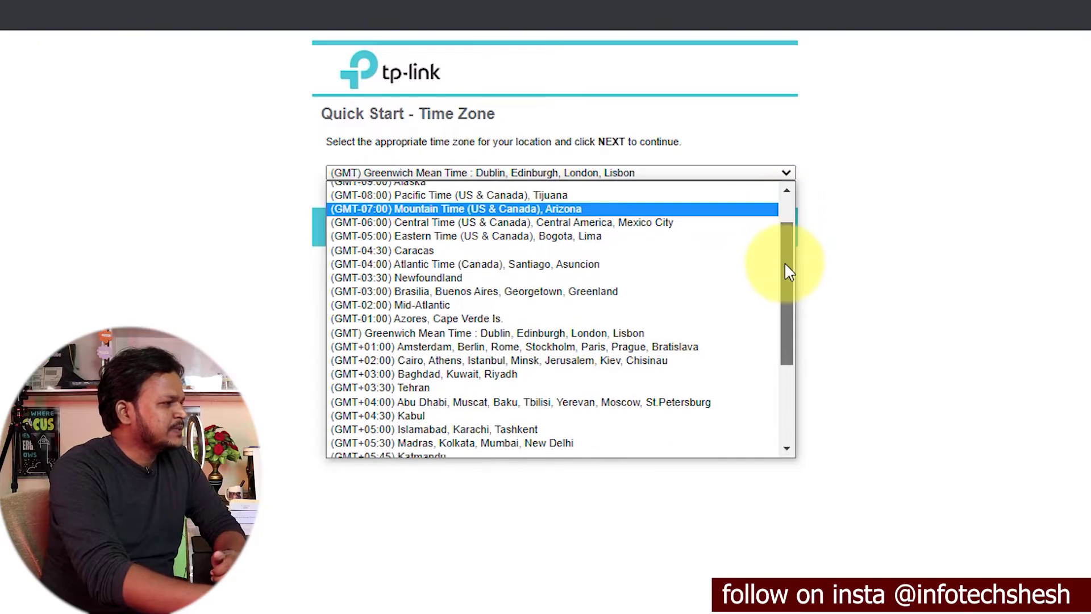
{"action": "left_click_drag", "start_coordinate": [785, 275], "coordinate": [785, 356]}
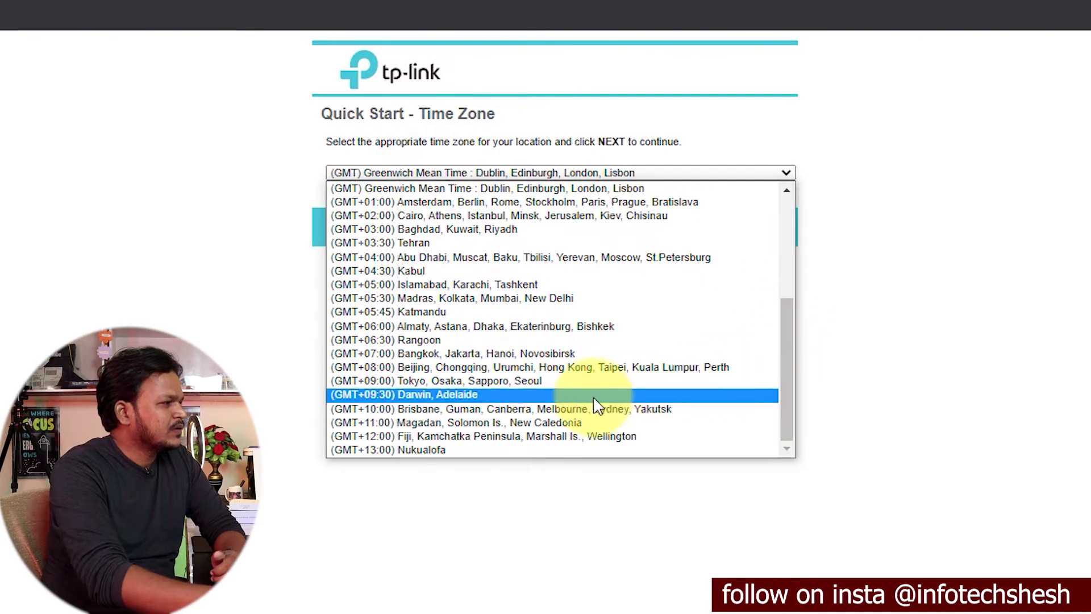
{"action": "scroll", "coordinate": [435, 294], "scroll_direction": "up", "scroll_amount": 5}
{"action": "scroll", "coordinate": [438, 300], "scroll_direction": "down", "scroll_amount": 5}
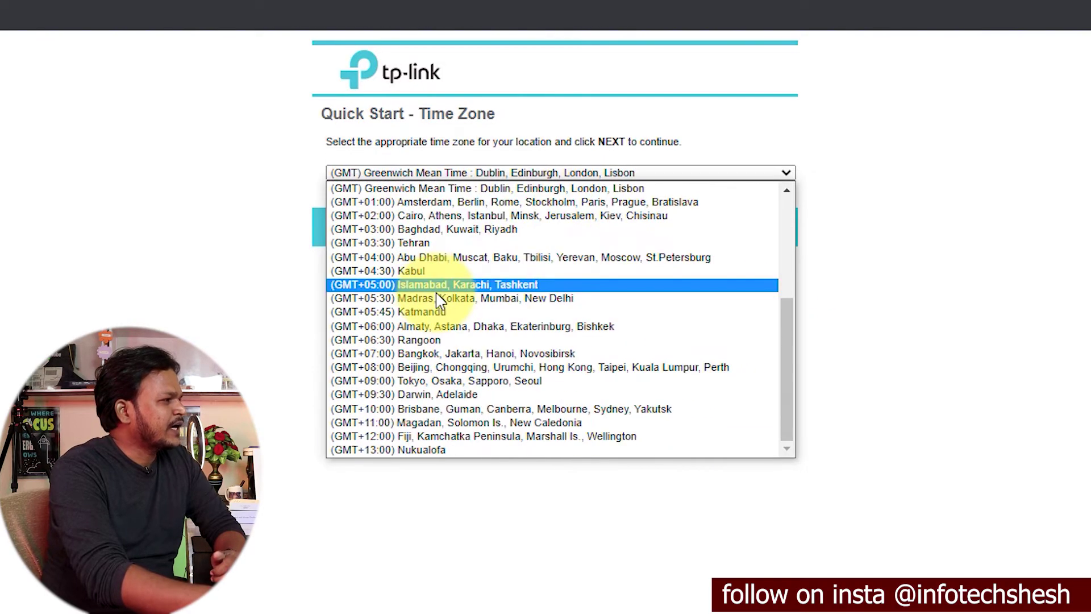
{"action": "scroll", "coordinate": [438, 298], "scroll_direction": "up", "scroll_amount": 5}
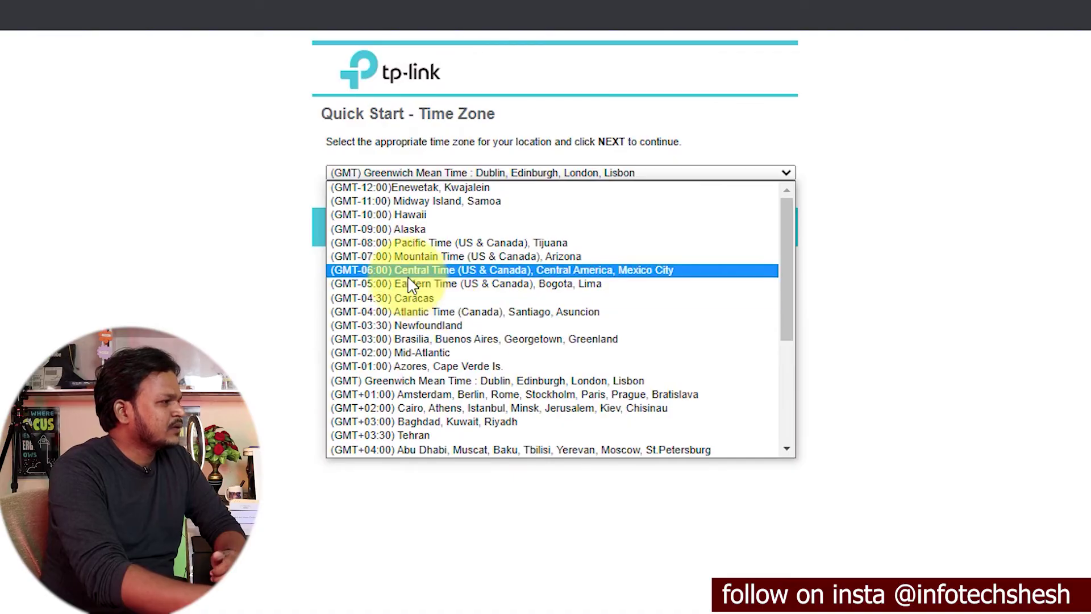
{"action": "scroll", "coordinate": [391, 314], "scroll_direction": "down", "scroll_amount": 5}
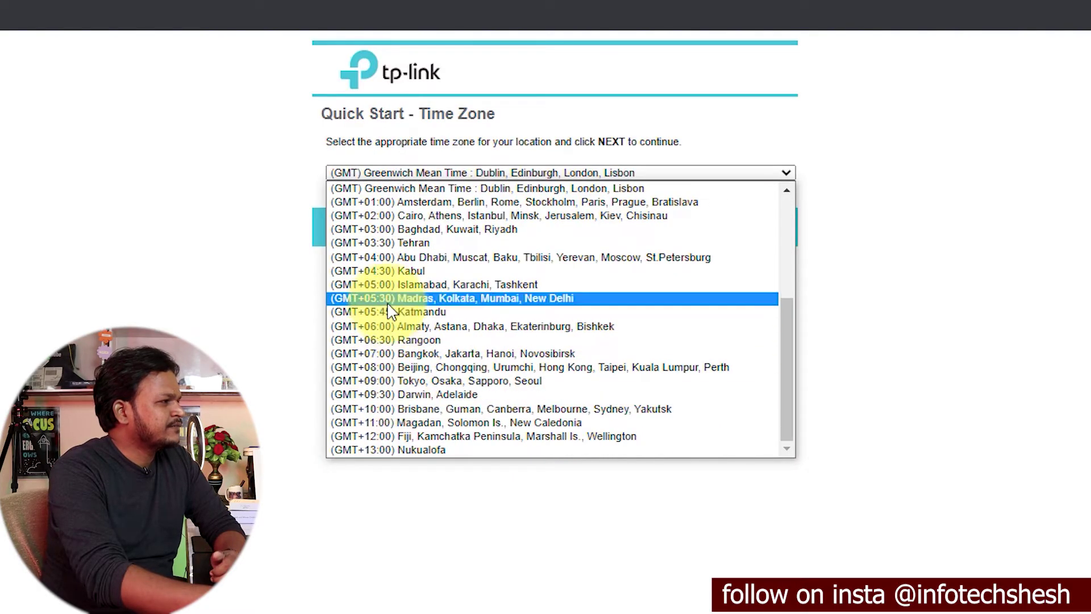
{"action": "left_click", "coordinate": [436, 298]}
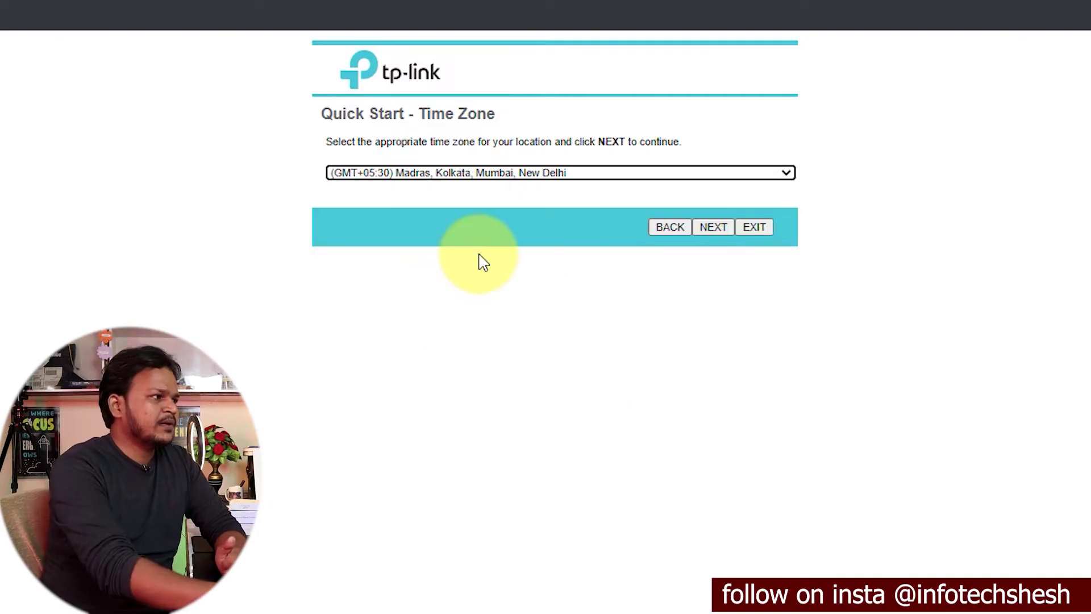
{"action": "left_click", "coordinate": [703, 226]}
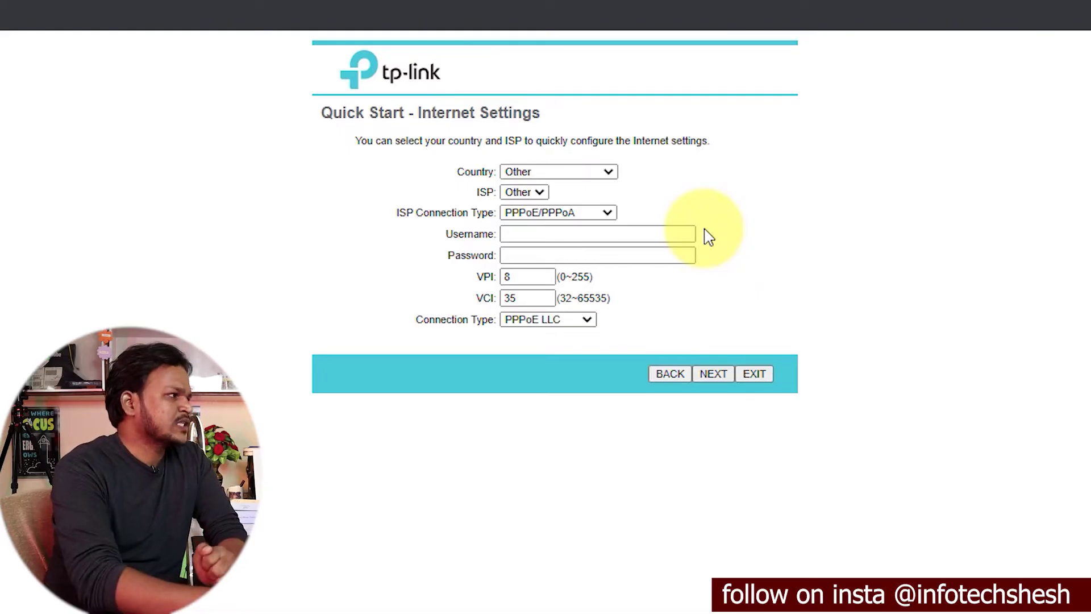
Set the country to India and keep BSNL (PPPoE) as the ISP.
{"action": "left_click", "coordinate": [559, 174]}
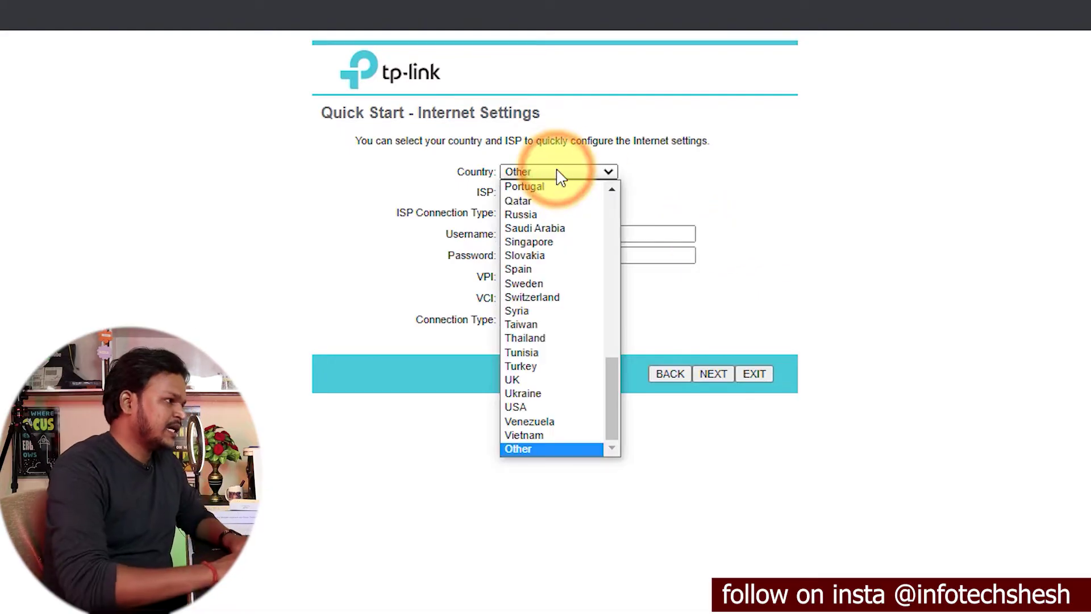
{"action": "type", "text": "india"}
{"action": "key", "text": "Return"}
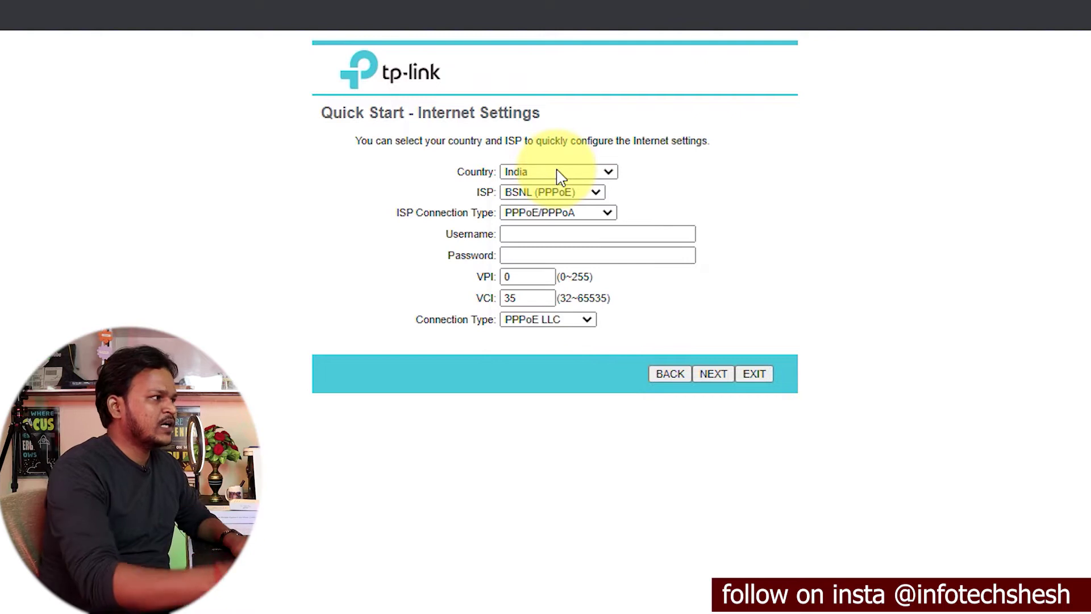
{"action": "left_click", "coordinate": [585, 193]}
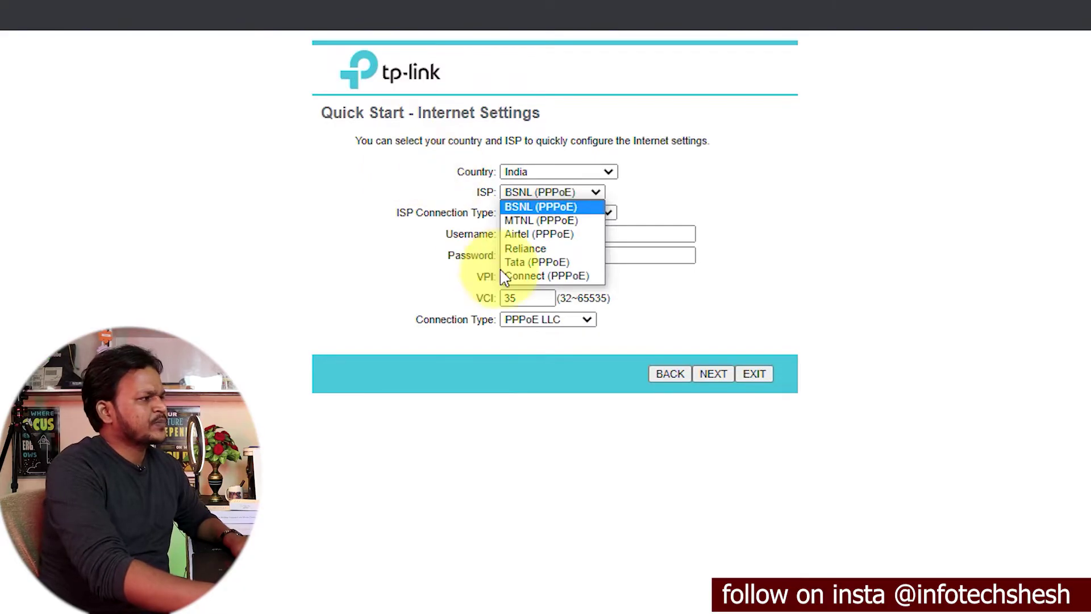
{"action": "left_click", "coordinate": [736, 189]}
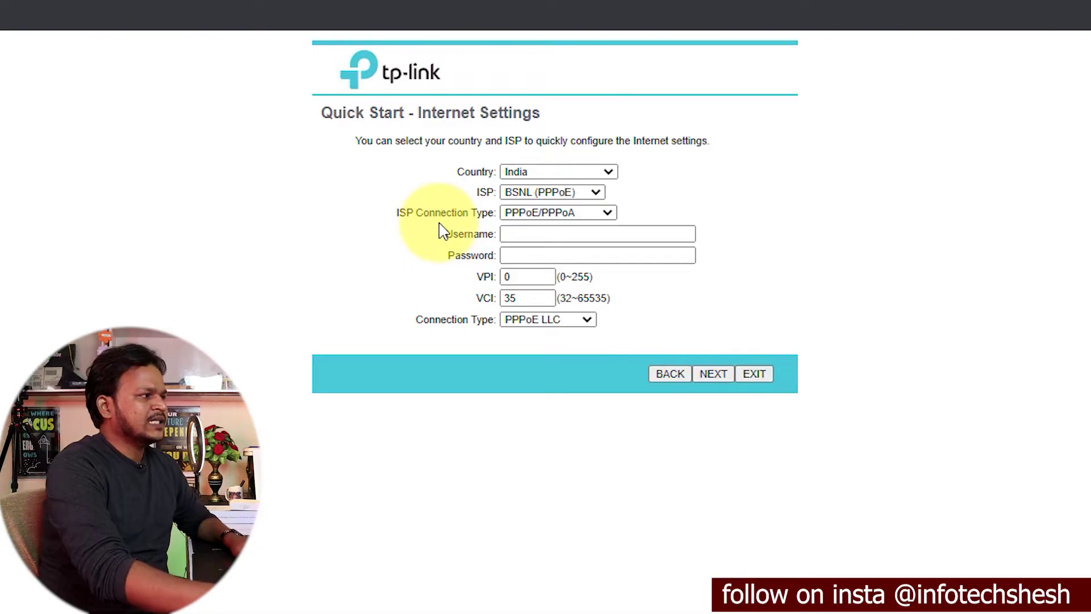
Set ISP connection type to Dynamic IP Address with 1483 Bridged IP LLC connection type.
{"action": "left_click", "coordinate": [561, 214]}
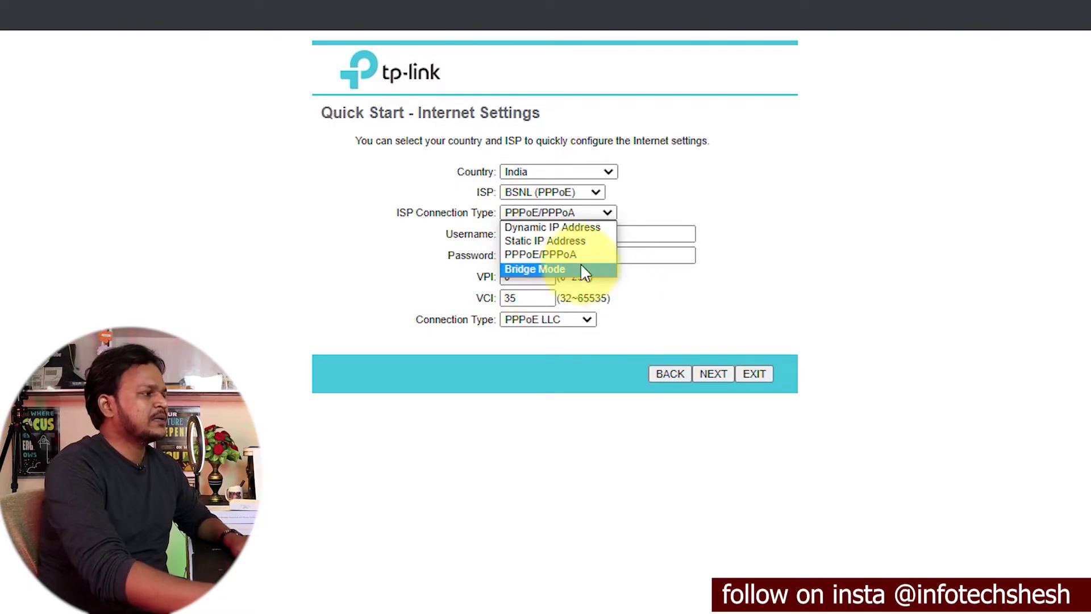
{"action": "left_click", "coordinate": [543, 241]}
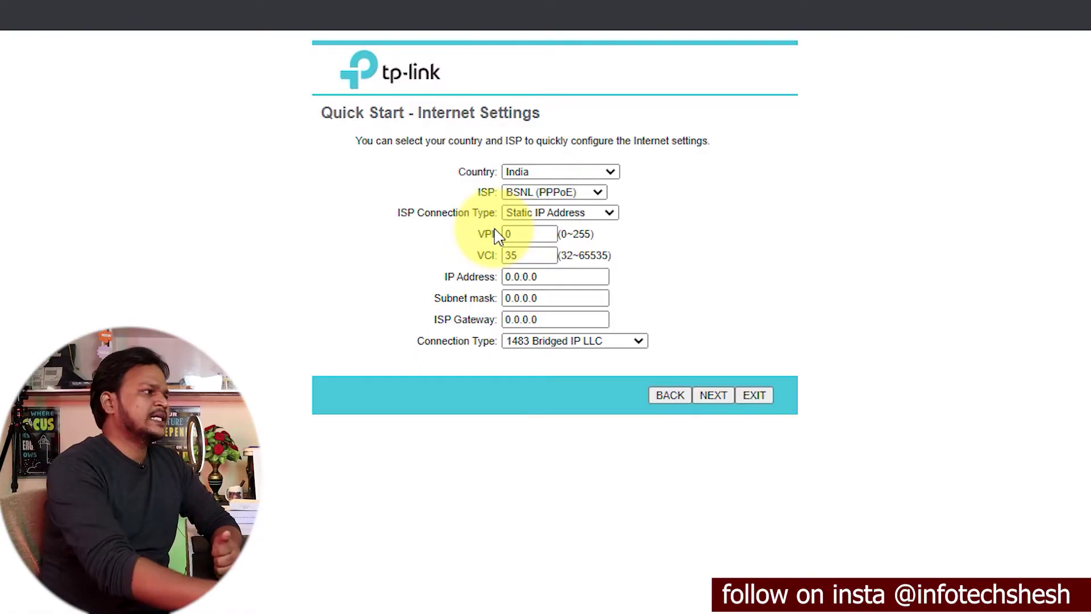
{"action": "left_click", "coordinate": [547, 213]}
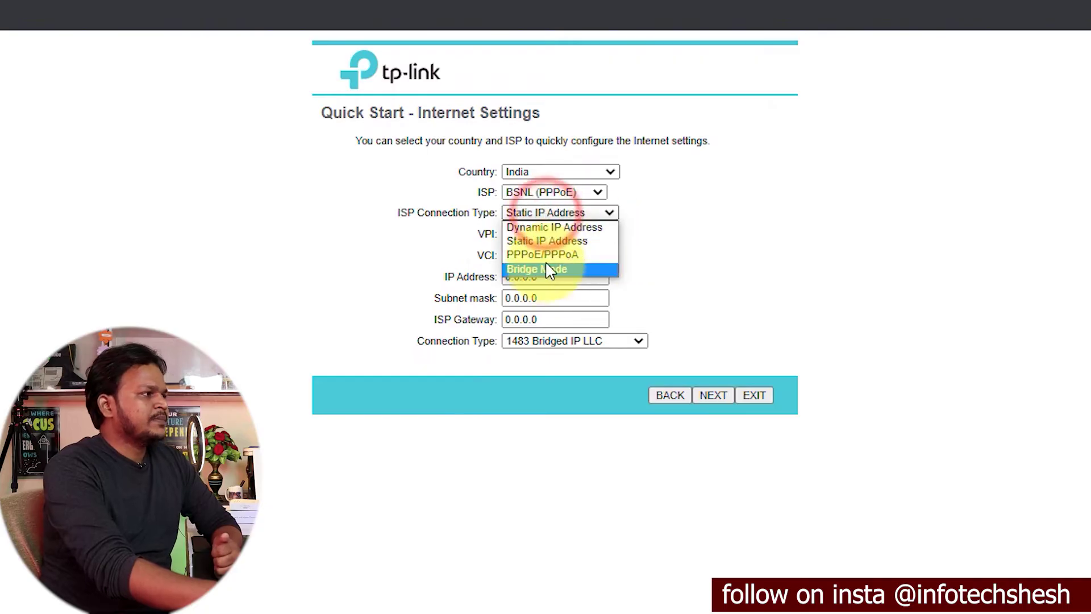
{"action": "left_click", "coordinate": [543, 227]}
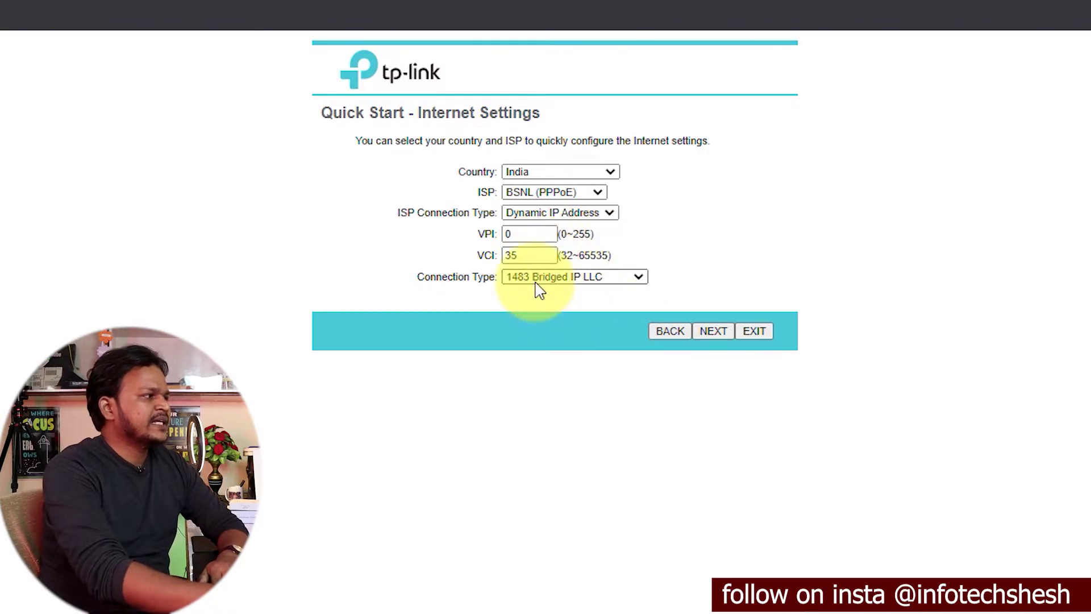
{"action": "left_click", "coordinate": [555, 282]}
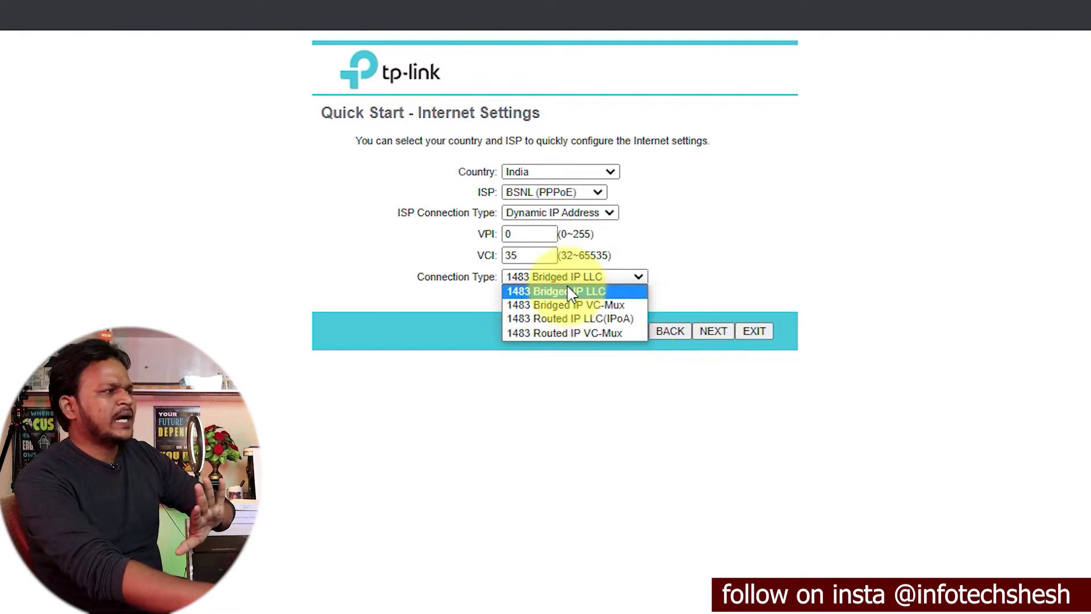
{"action": "left_click", "coordinate": [712, 249]}
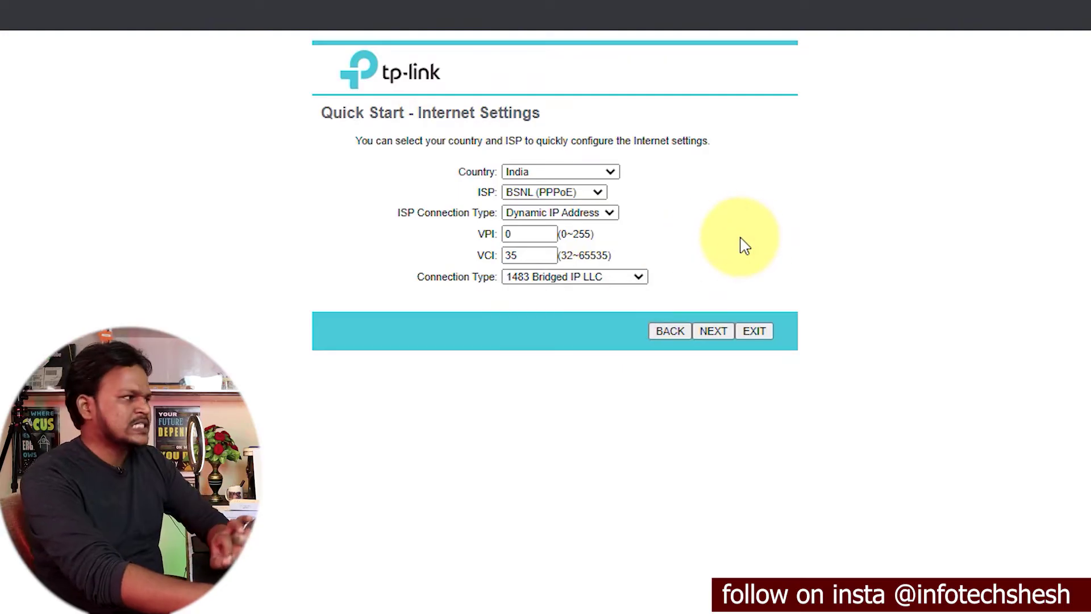
Switch the WAN to Static IP Address and enter IP 10.0.0.10.
{"action": "left_click", "coordinate": [568, 210]}
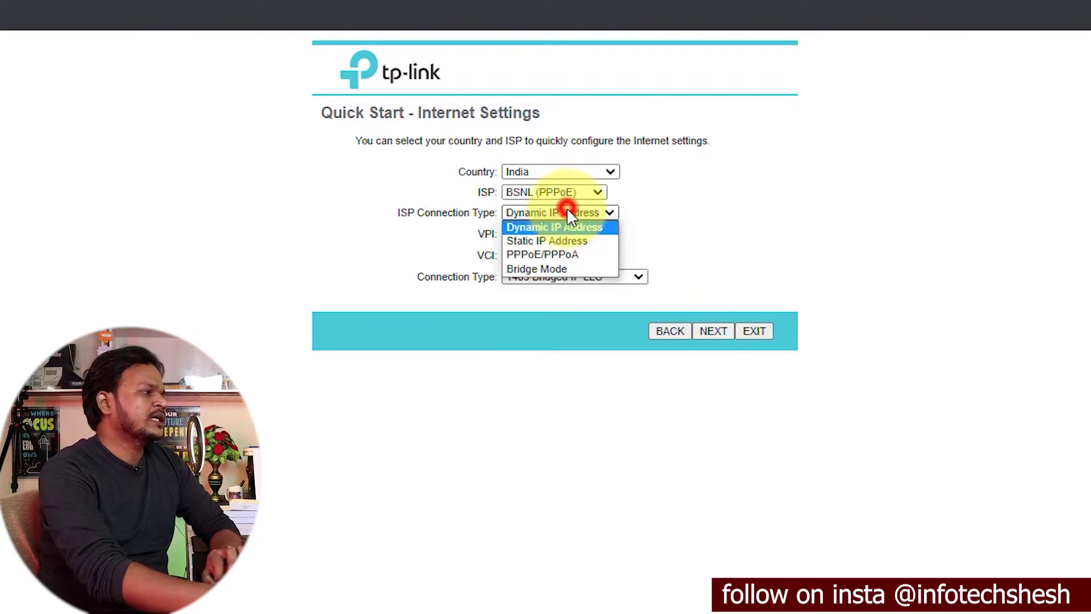
{"action": "left_click", "coordinate": [549, 244]}
{"action": "left_click", "coordinate": [546, 276]}
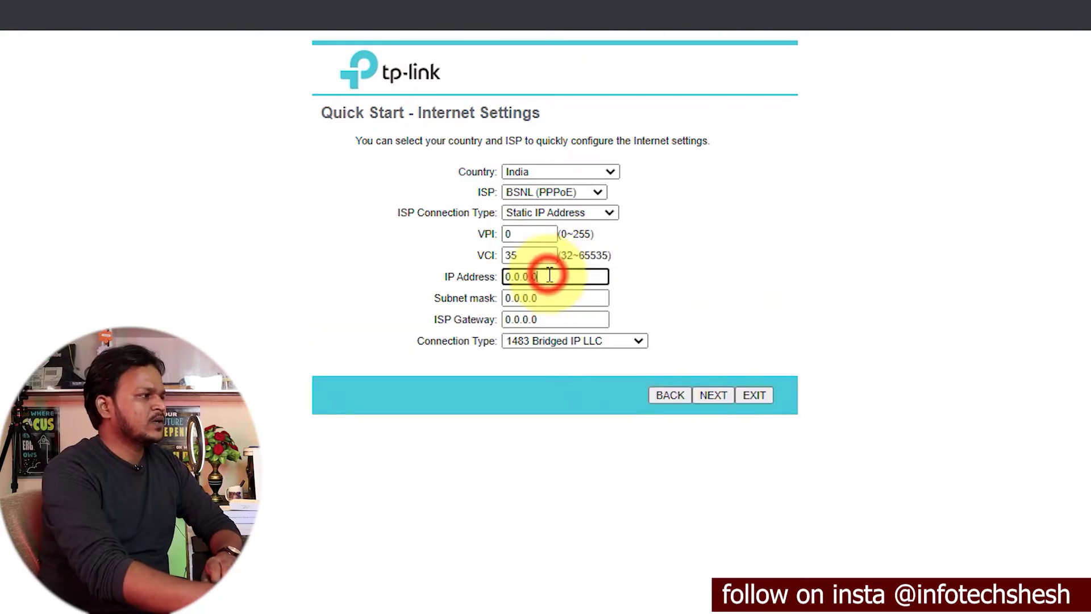
{"action": "double_click", "coordinate": [583, 277]}
{"action": "type", "text": "10.0.0.10"}
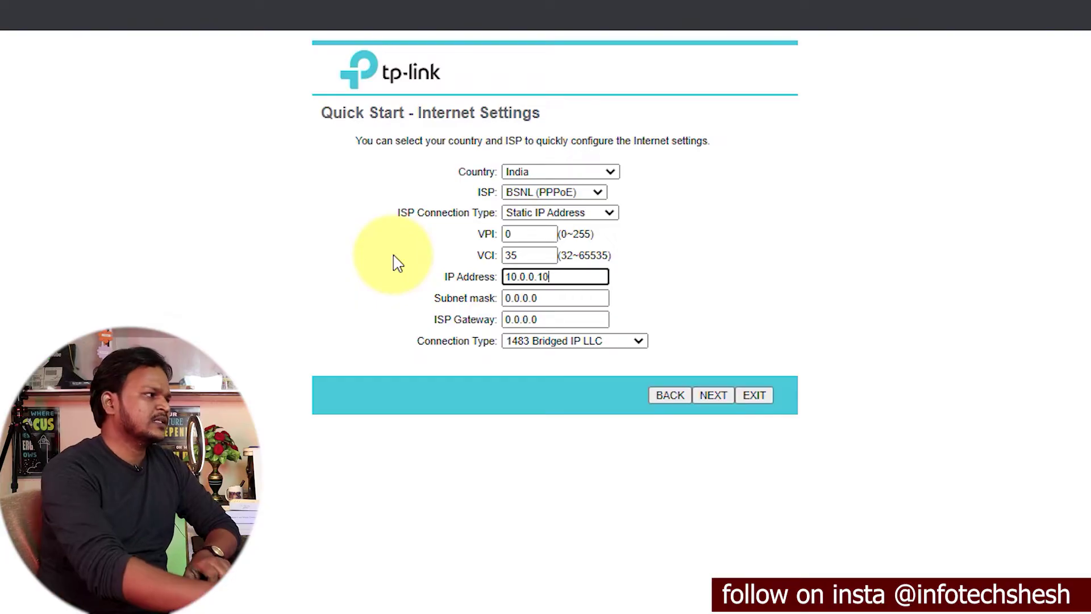
Fix the IP, set subnet mask 255.0.0.0 and gateway 10.0.0.1, and continue to Wlan.
{"action": "left_click", "coordinate": [560, 281]}
{"action": "key", "text": "BackSpace"}
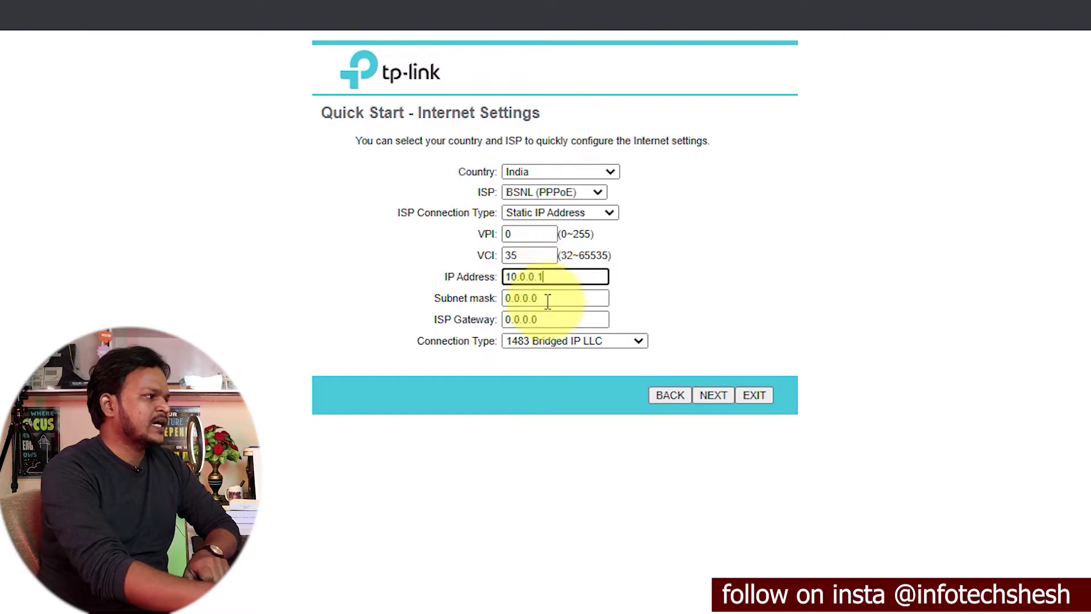
{"action": "left_click_drag", "start_coordinate": [545, 298], "coordinate": [476, 296]}
{"action": "type", "text": "255"}
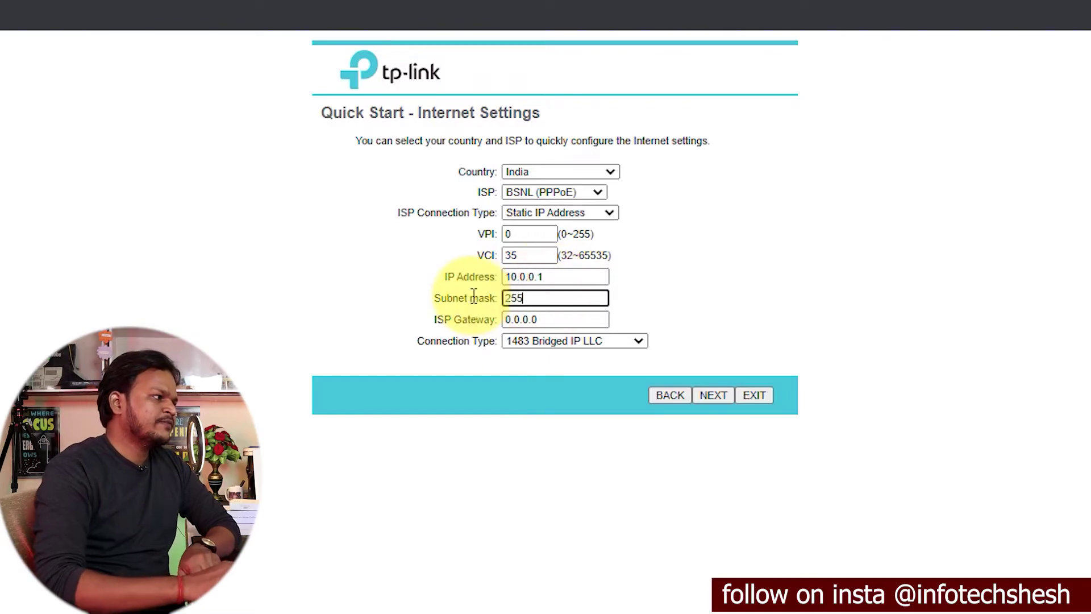
{"action": "double_click", "coordinate": [548, 317]}
{"action": "left_click", "coordinate": [548, 274]}
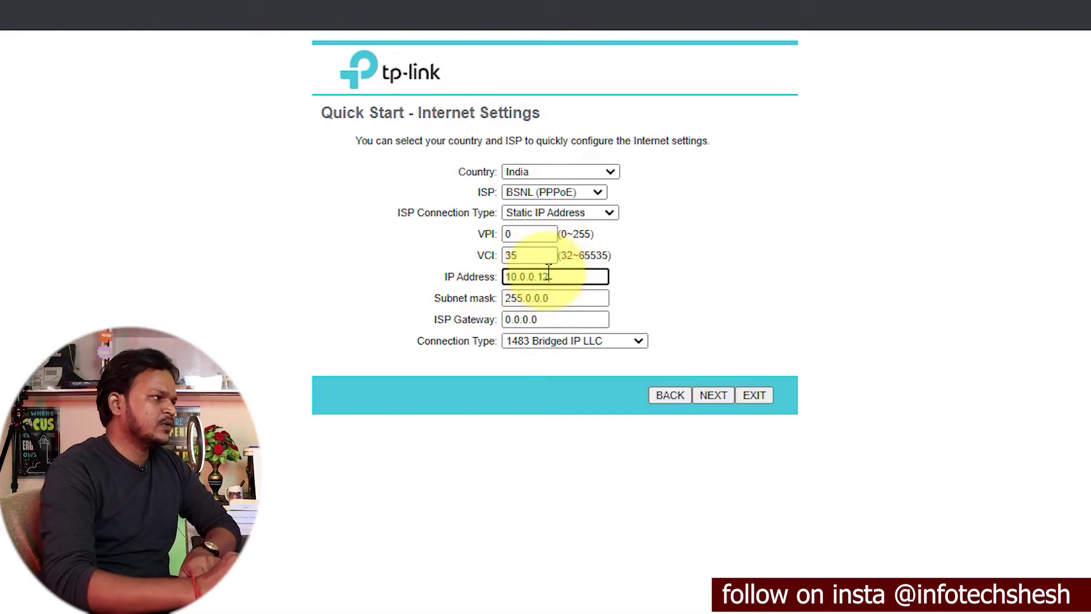
{"action": "double_click", "coordinate": [540, 316]}
{"action": "type", "text": "10.0.0."}
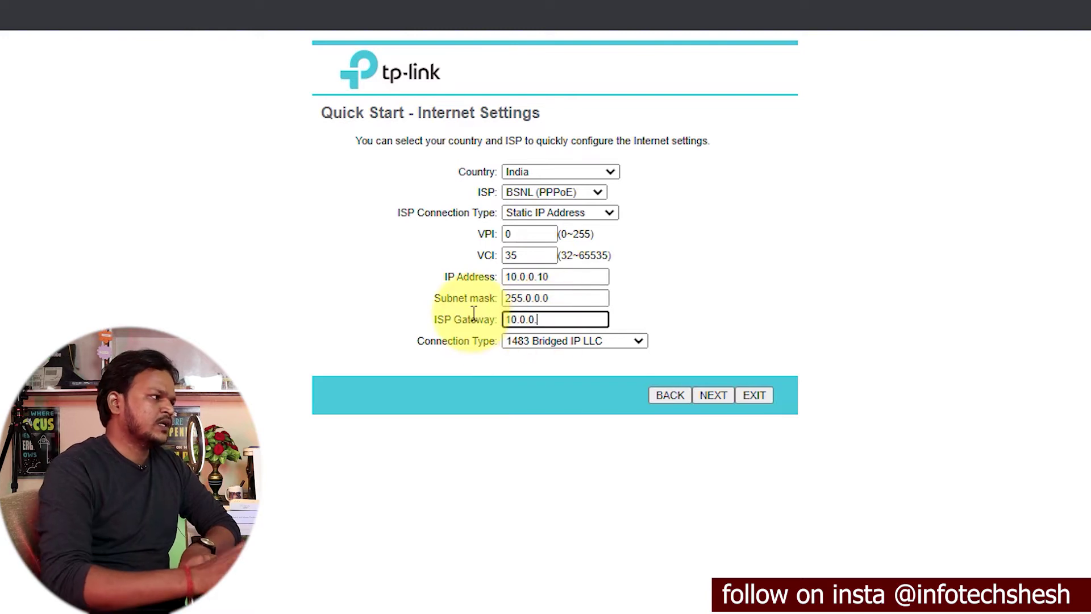
{"action": "left_click", "coordinate": [717, 395]}
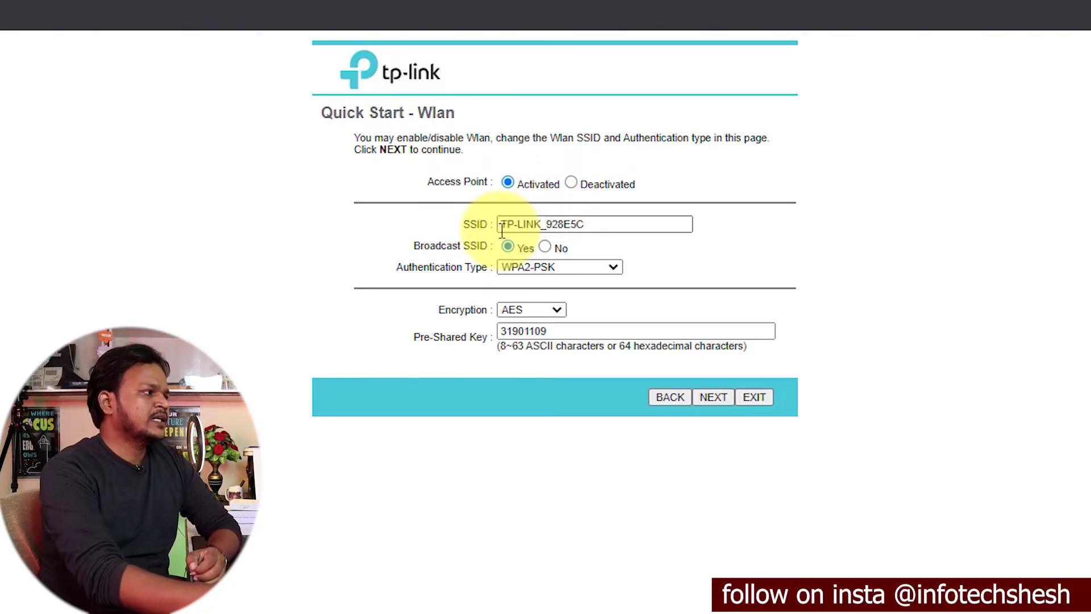
Replace the SSID TP-LINK_928E5C with the new network name sikholive.
{"action": "left_click_drag", "start_coordinate": [602, 222], "coordinate": [475, 225]}
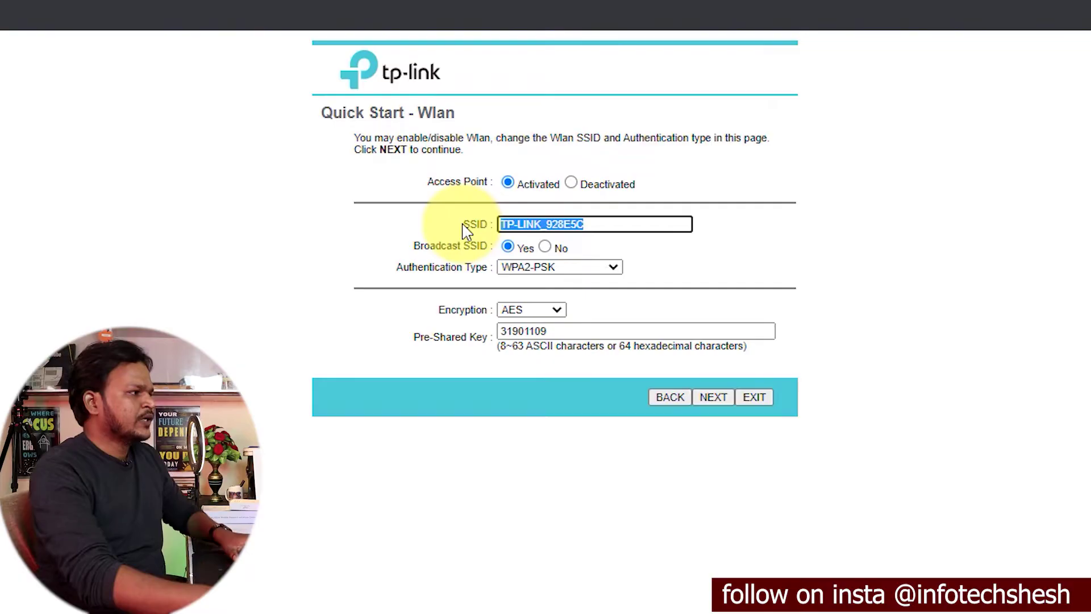
{"action": "type", "text": "sikholive"}
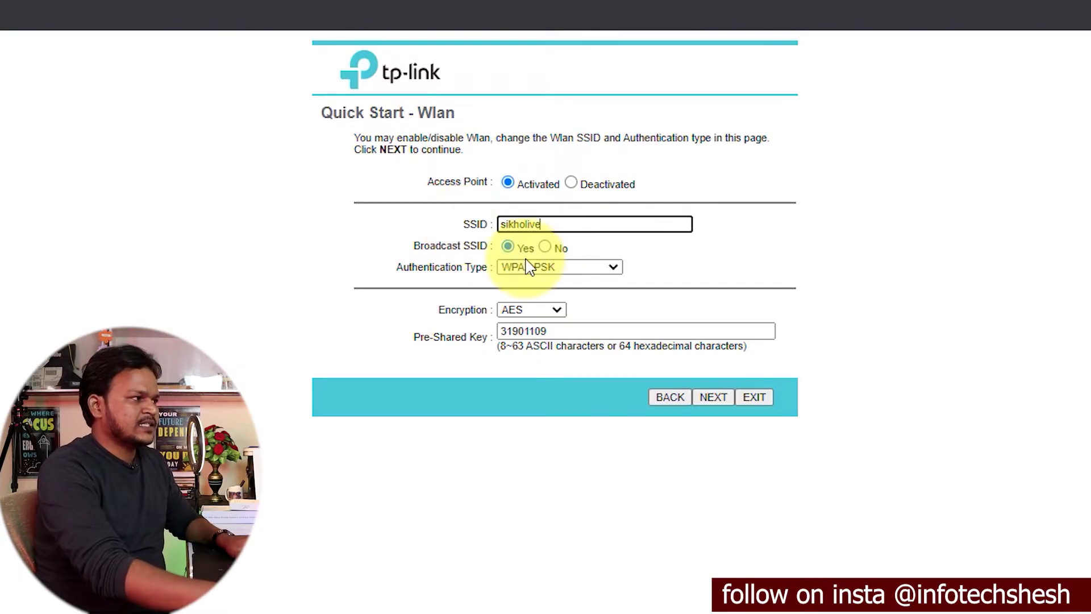
{"action": "left_click", "coordinate": [555, 267]}
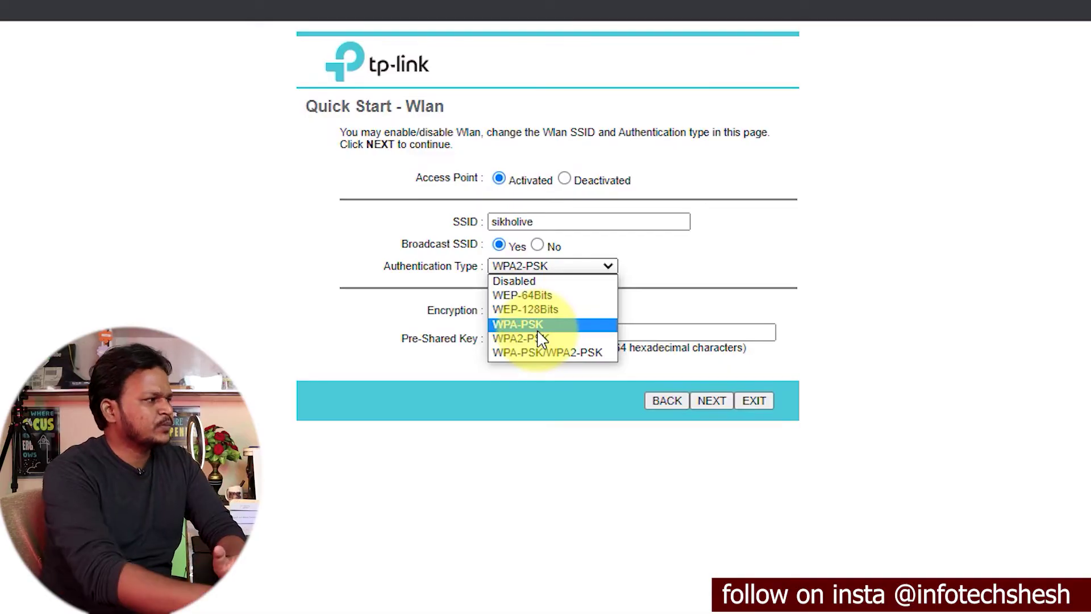
Keep WPA2-PSK authentication and set encryption to TKIP/AES.
{"action": "left_click", "coordinate": [342, 278]}
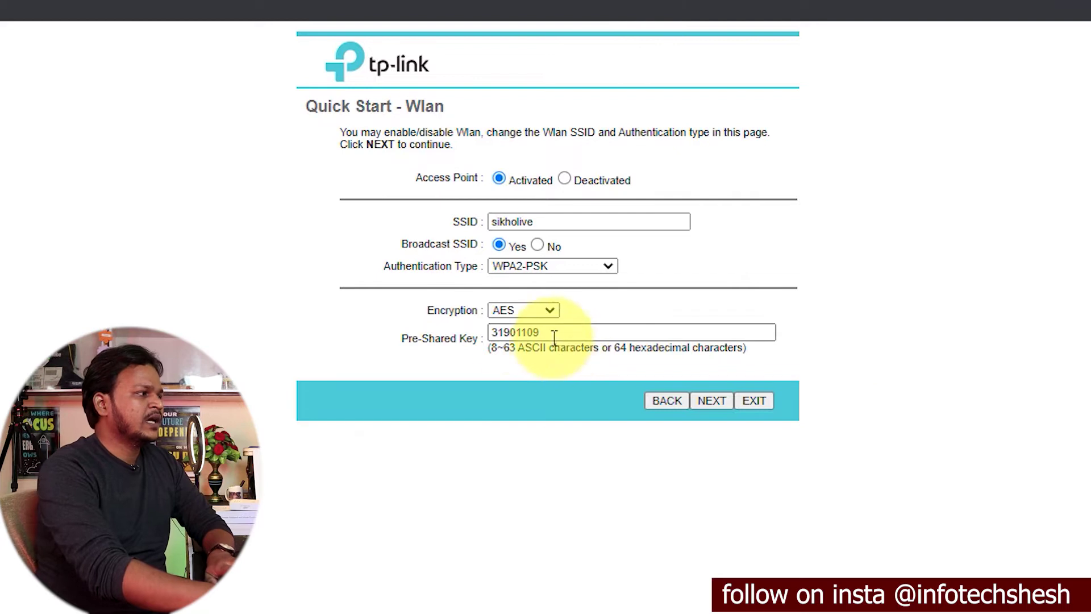
{"action": "left_click", "coordinate": [527, 310]}
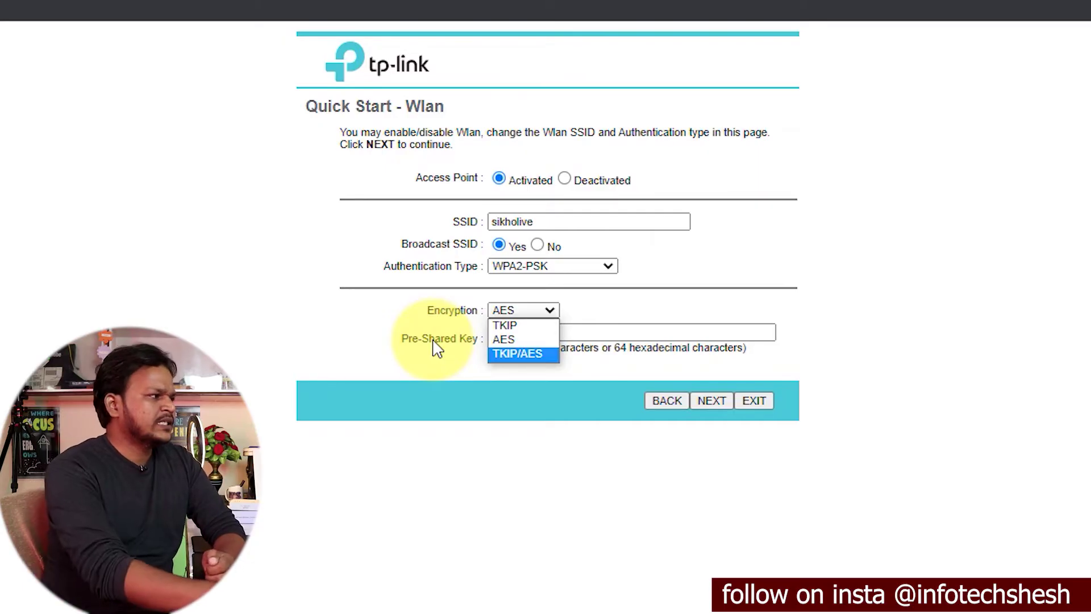
{"action": "left_click", "coordinate": [534, 325]}
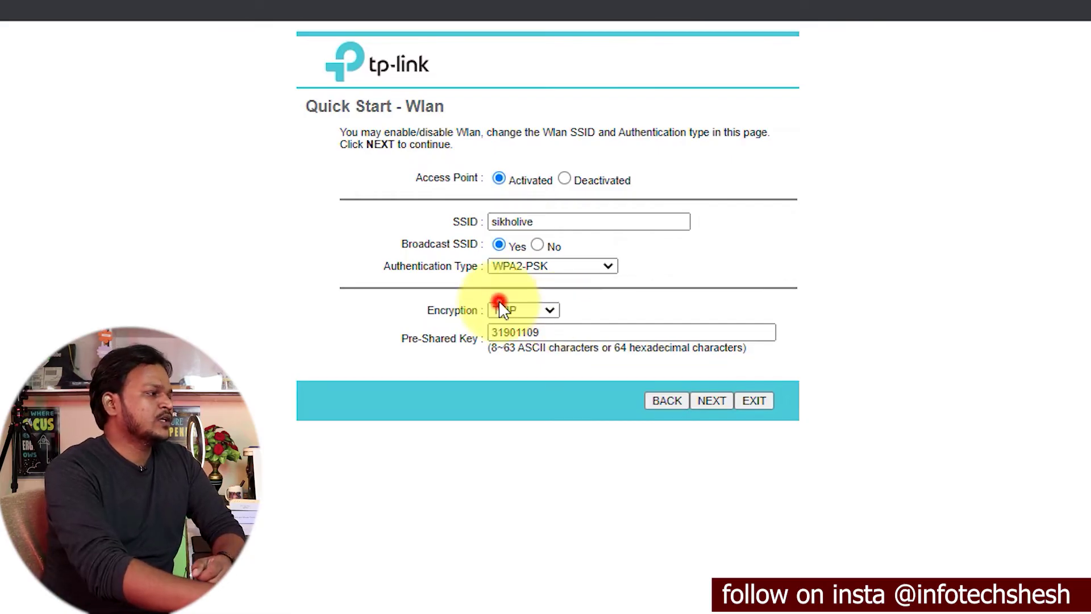
{"action": "left_click", "coordinate": [531, 310]}
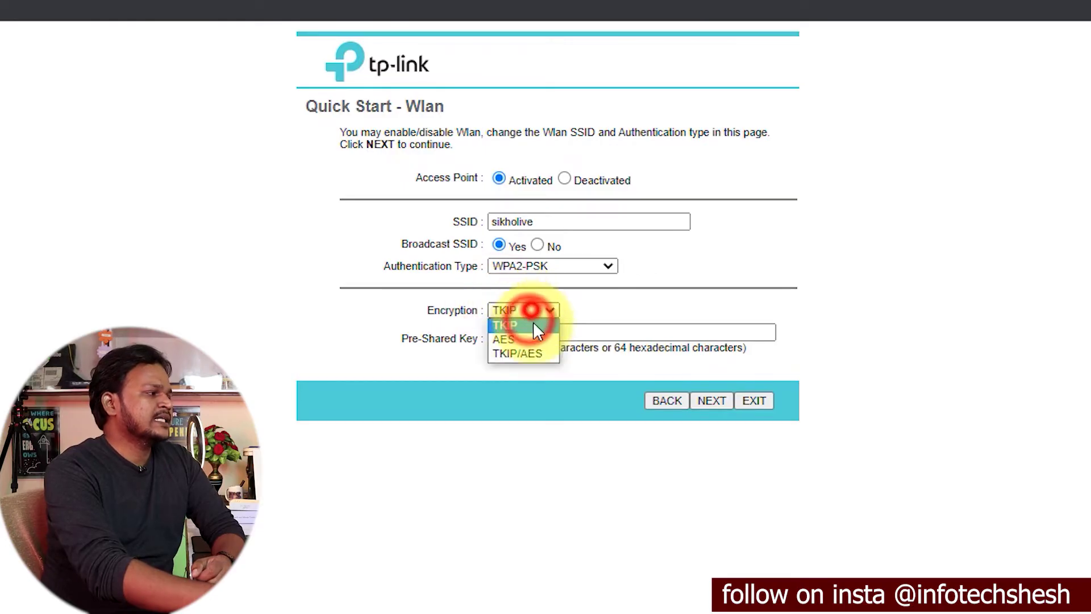
{"action": "left_click", "coordinate": [531, 354]}
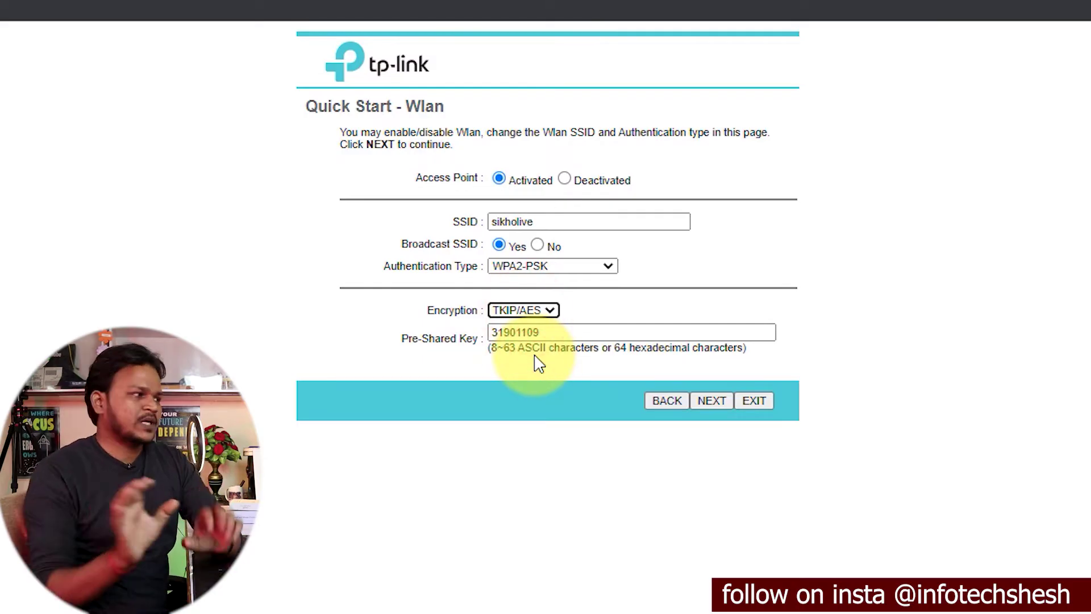
Replace the pre-shared key with a new Wi-Fi password and proceed to the completion page.
{"action": "double_click", "coordinate": [556, 332]}
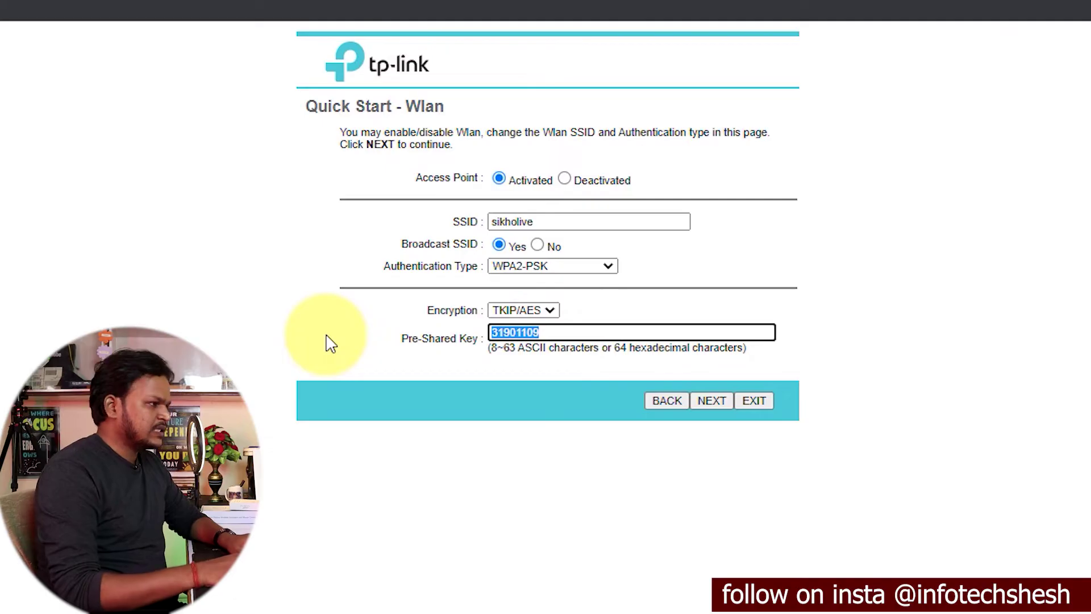
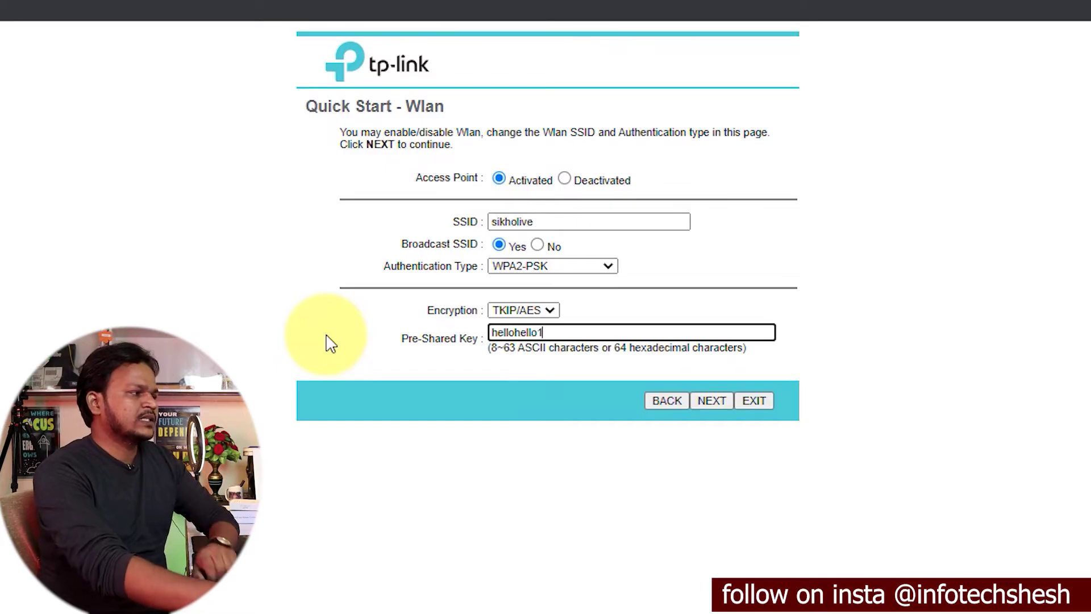
{"action": "left_click", "coordinate": [711, 400]}
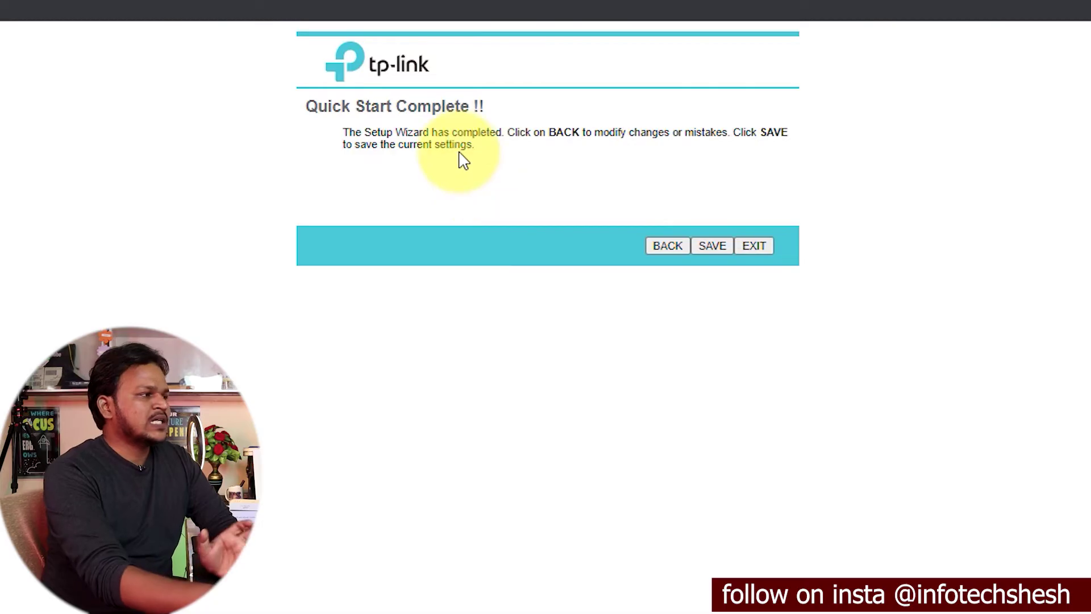
Save the Quick Start settings on the Complete page.
{"action": "left_click", "coordinate": [718, 248]}
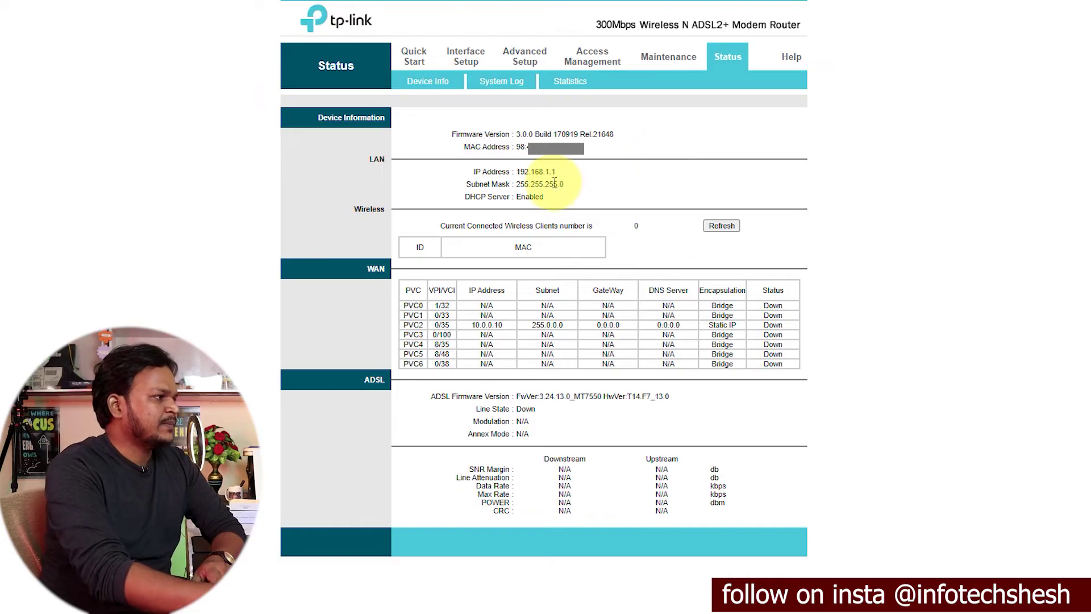
{"action": "left_click_drag", "start_coordinate": [524, 171], "coordinate": [572, 178]}
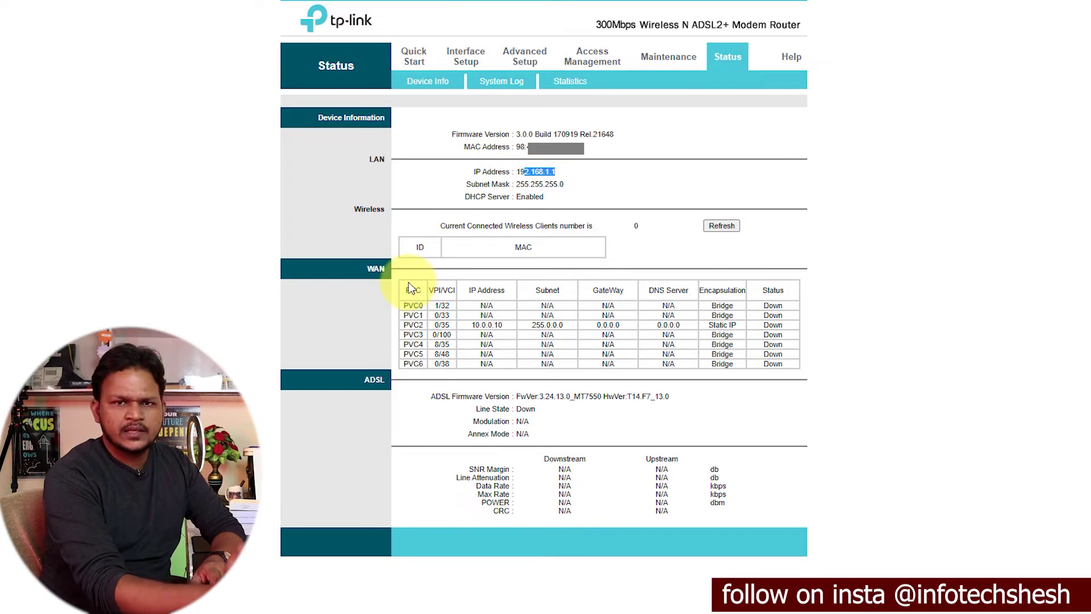
{"action": "key", "text": "F5"}
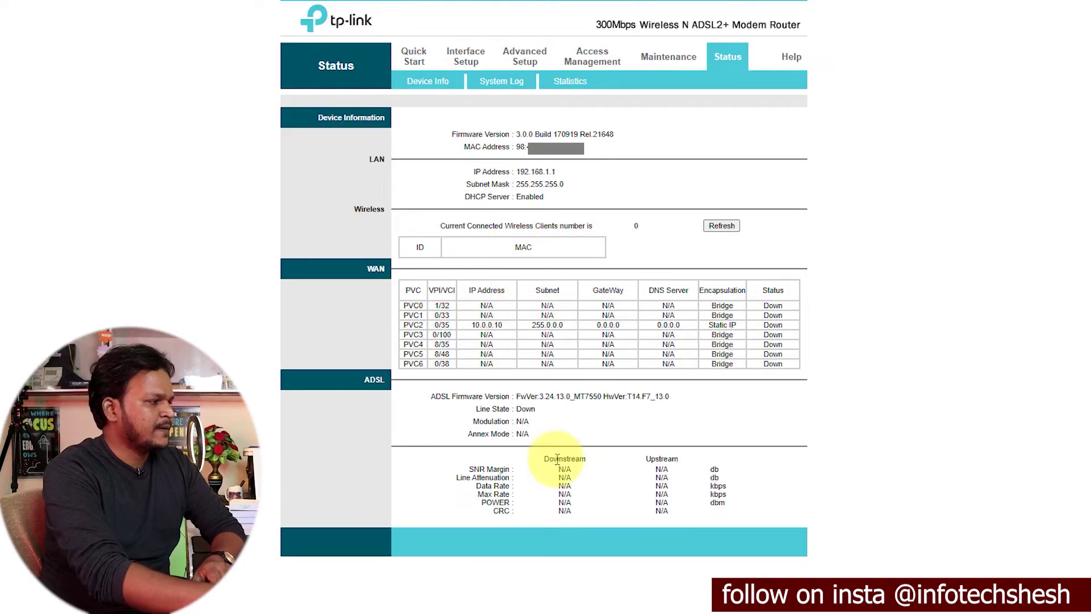
{"action": "left_click_drag", "start_coordinate": [467, 469], "coordinate": [687, 474]}
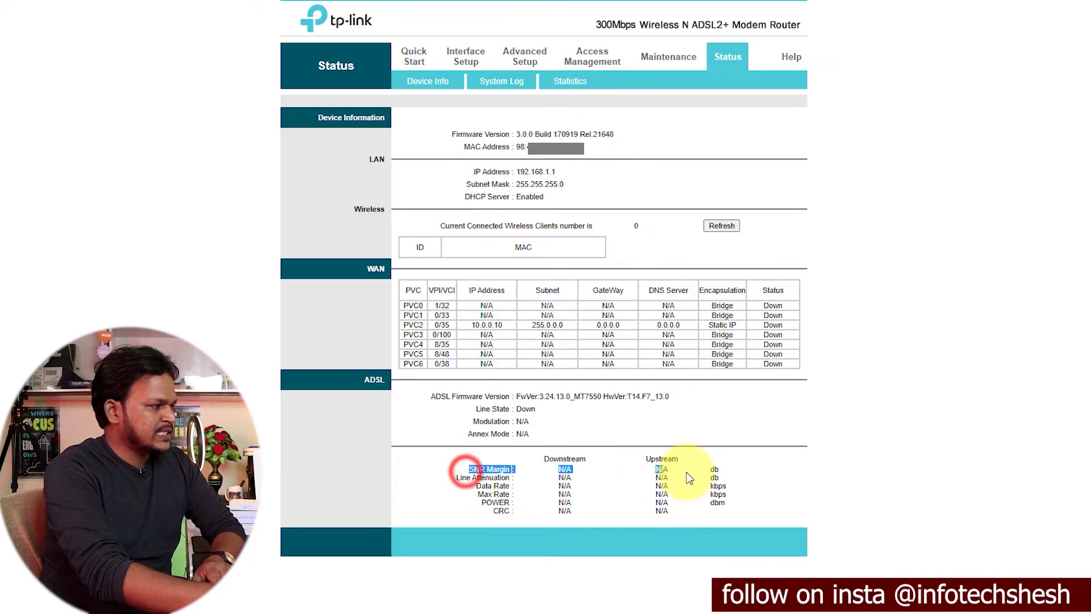
{"action": "left_click", "coordinate": [539, 408]}
{"action": "left_click_drag", "start_coordinate": [511, 391], "coordinate": [616, 408]}
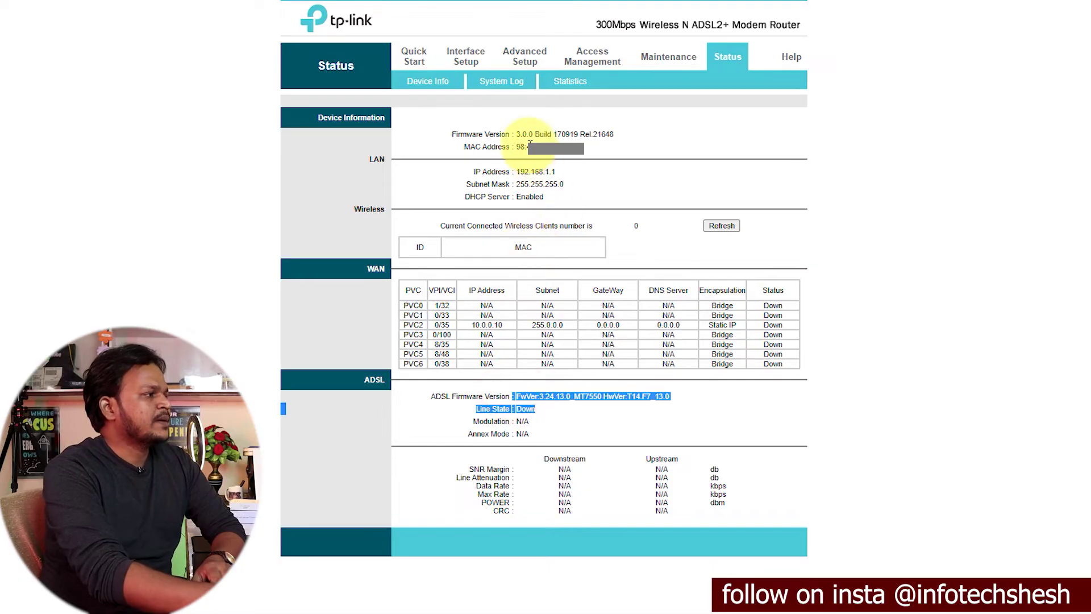
{"action": "left_click_drag", "start_coordinate": [510, 148], "coordinate": [591, 149]}
{"action": "left_click", "coordinate": [427, 82]}
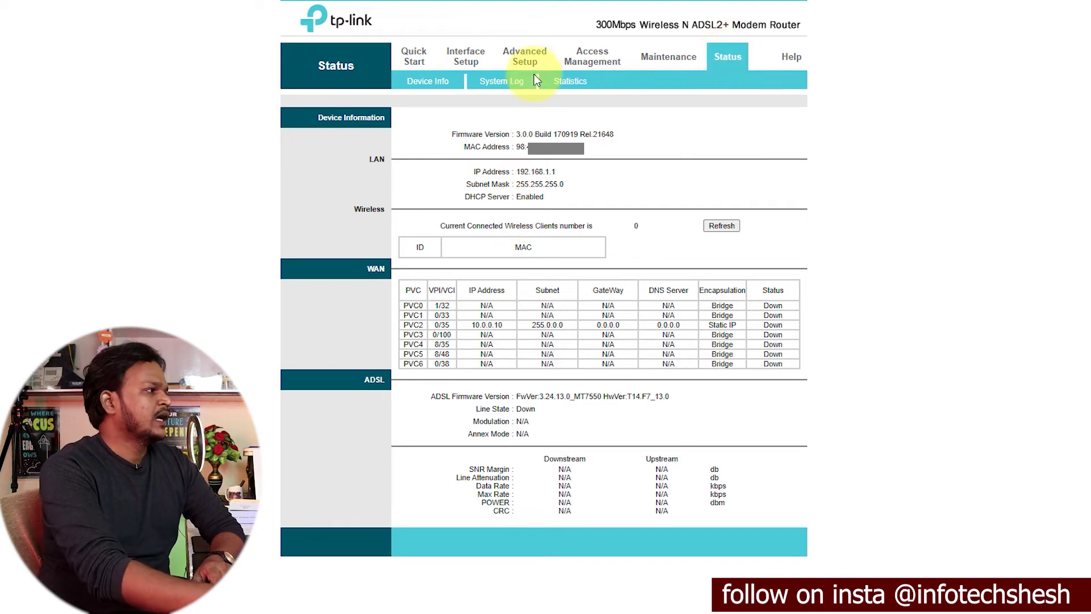
Review the SSID and WPA2-PSK settings under Interface Setup > Wireless, then view Status.
{"action": "left_click", "coordinate": [416, 59]}
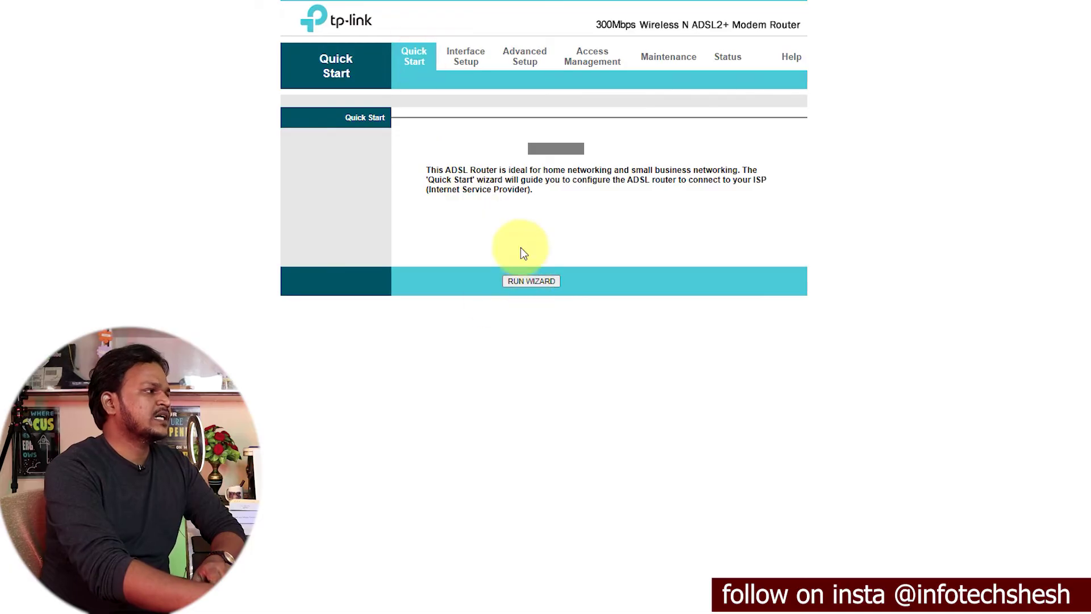
{"action": "left_click", "coordinate": [475, 54]}
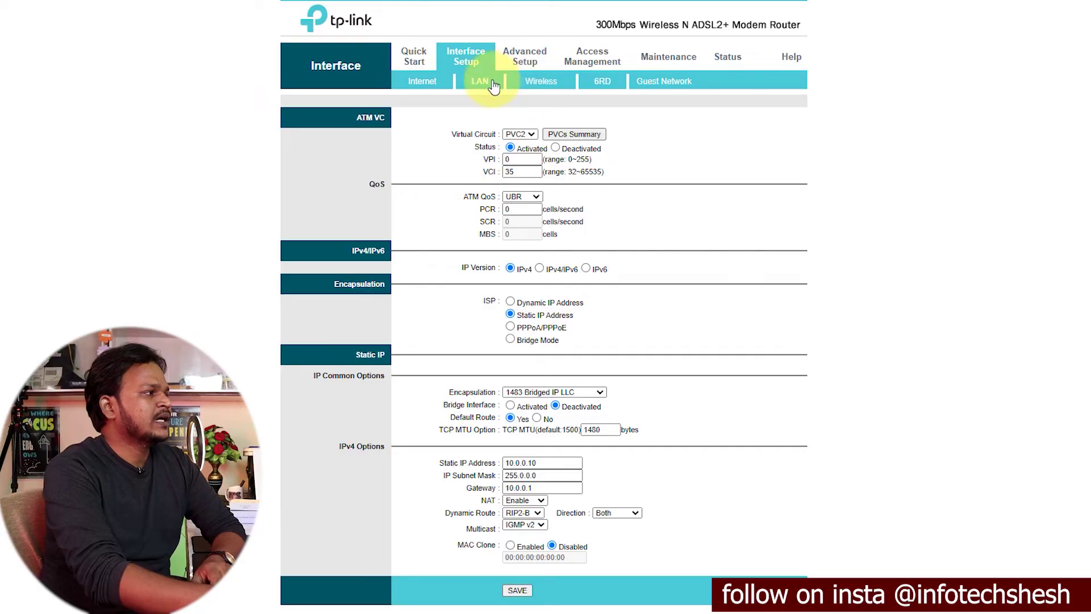
{"action": "left_click", "coordinate": [534, 83]}
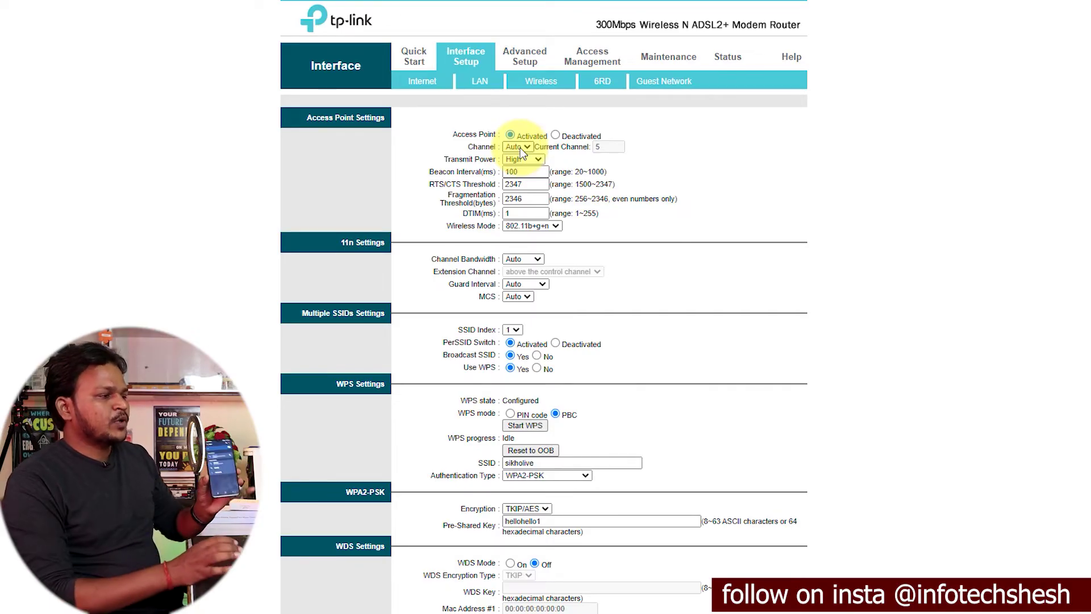
{"action": "left_click", "coordinate": [729, 62]}
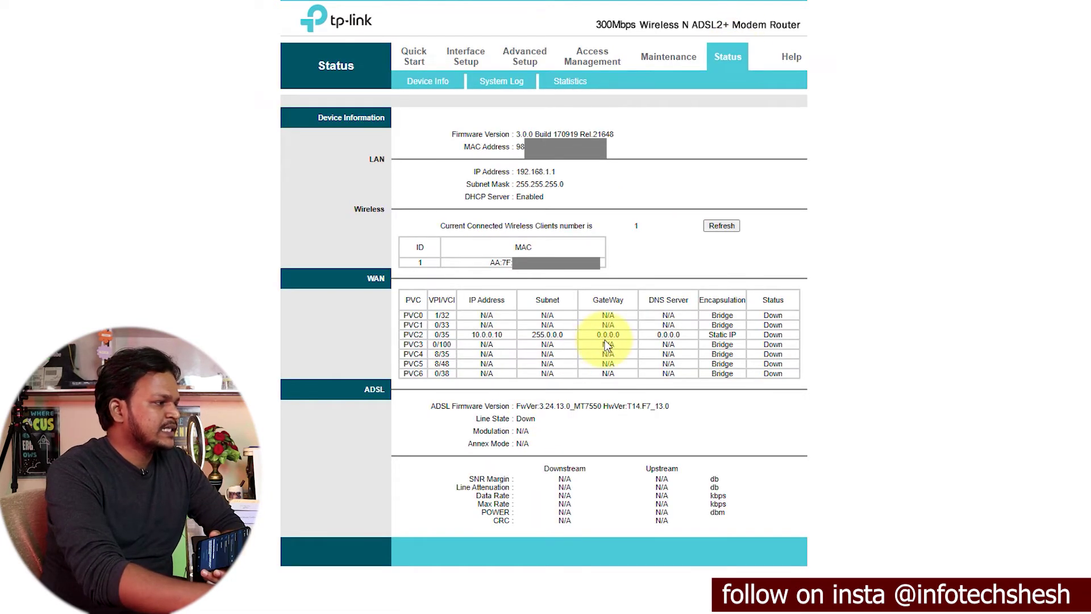
Highlight PVC2's WAN IP and the connected wireless client's MAC address on Device Info.
{"action": "left_click_drag", "start_coordinate": [474, 334], "coordinate": [574, 335]}
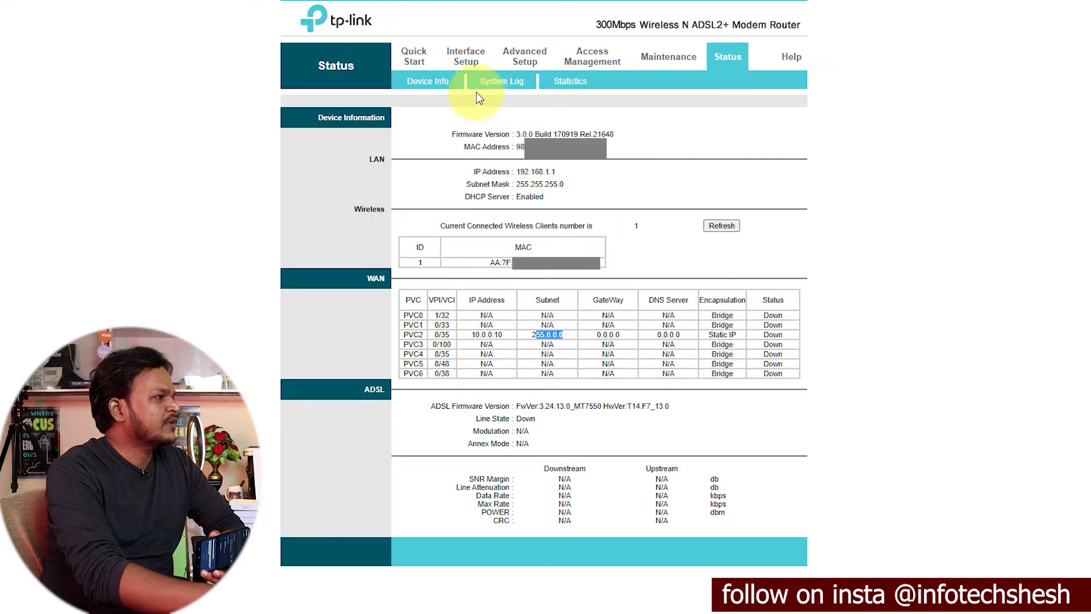
{"action": "left_click", "coordinate": [428, 83]}
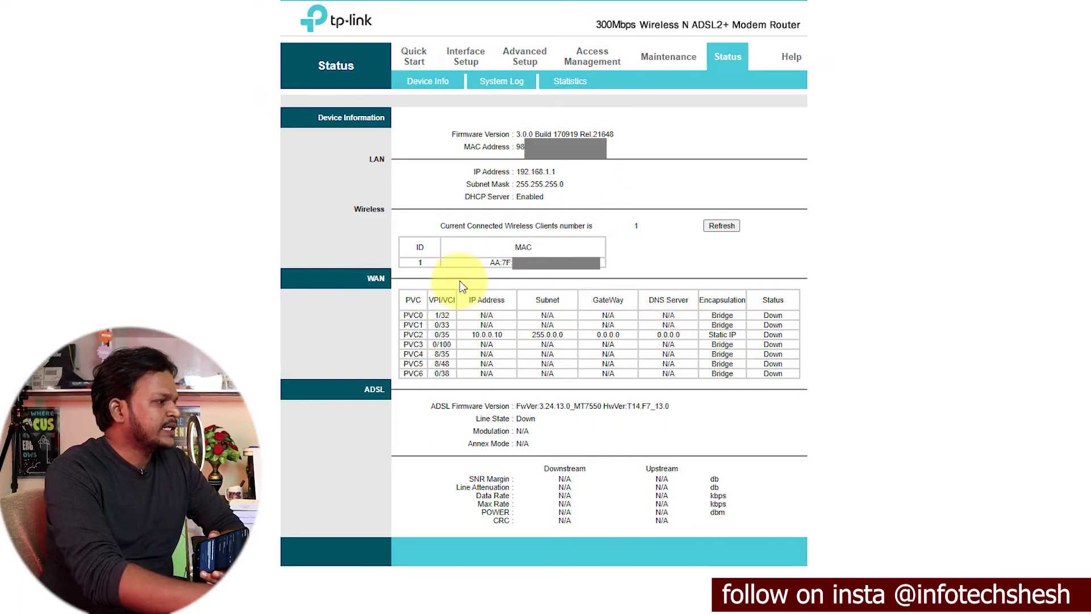
{"action": "left_click", "coordinate": [414, 263]}
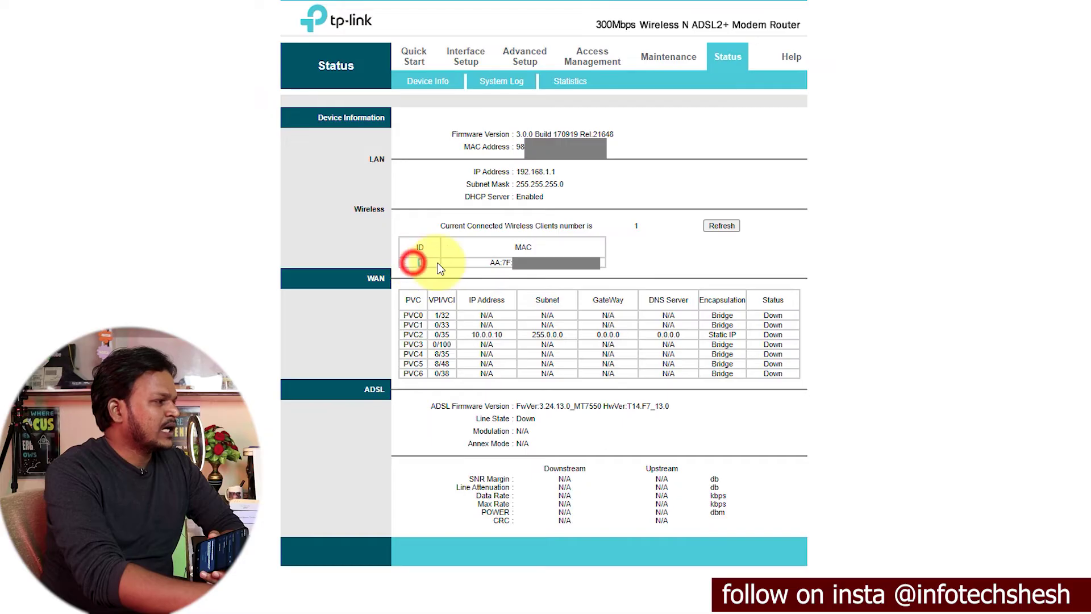
{"action": "double_click", "coordinate": [480, 262]}
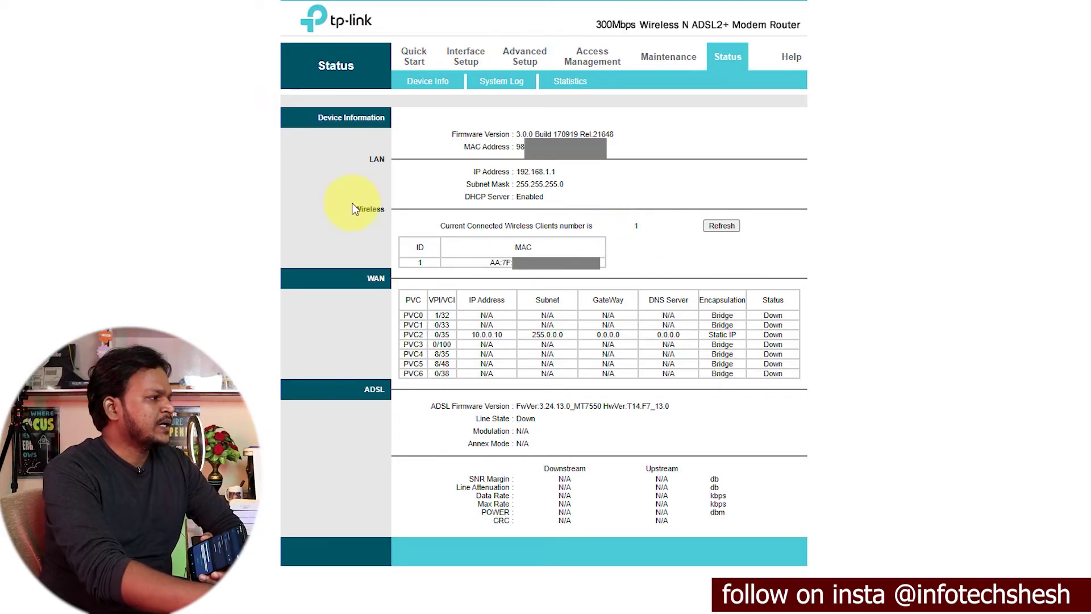
{"action": "left_click_drag", "start_coordinate": [361, 196], "coordinate": [478, 244]}
{"action": "left_click", "coordinate": [625, 197]}
{"action": "double_click", "coordinate": [489, 262]}
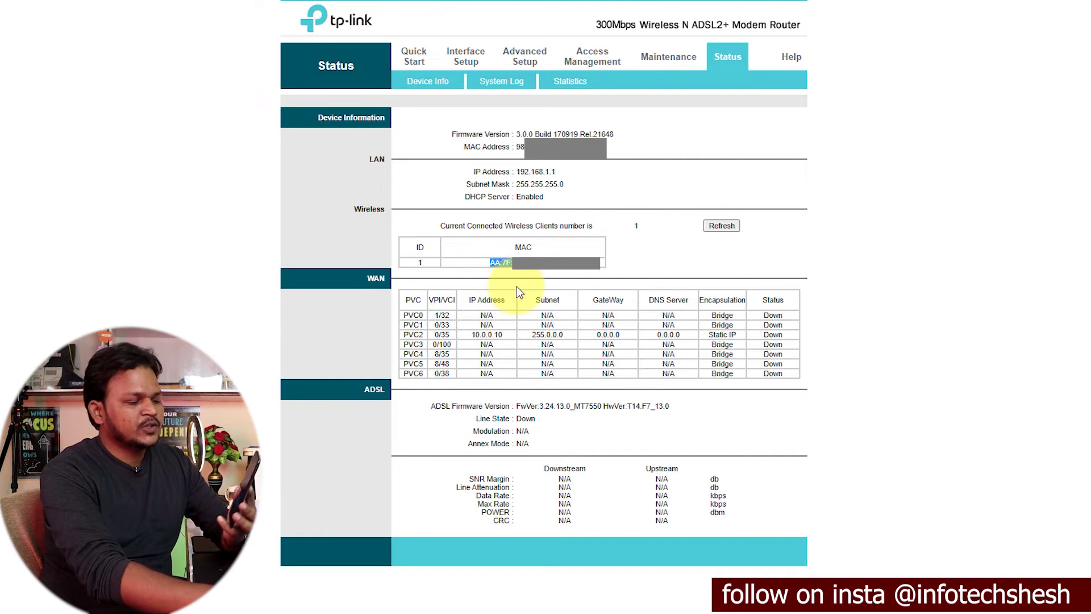
Refresh the wireless client list repeatedly until it shows zero clients.
{"action": "left_click", "coordinate": [715, 225]}
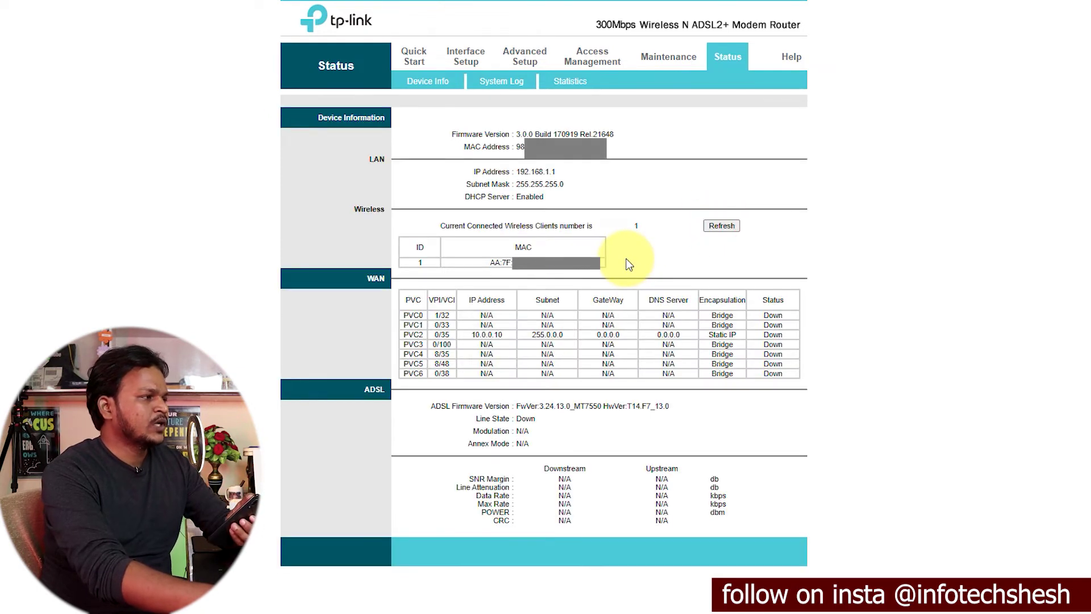
{"action": "left_click", "coordinate": [721, 227]}
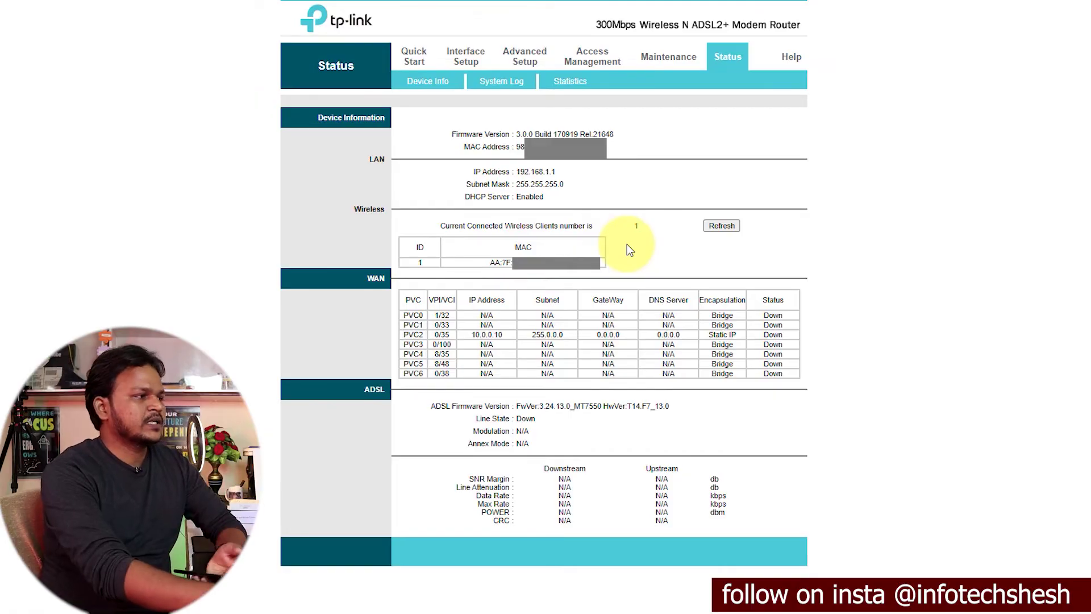
{"action": "left_click", "coordinate": [722, 227]}
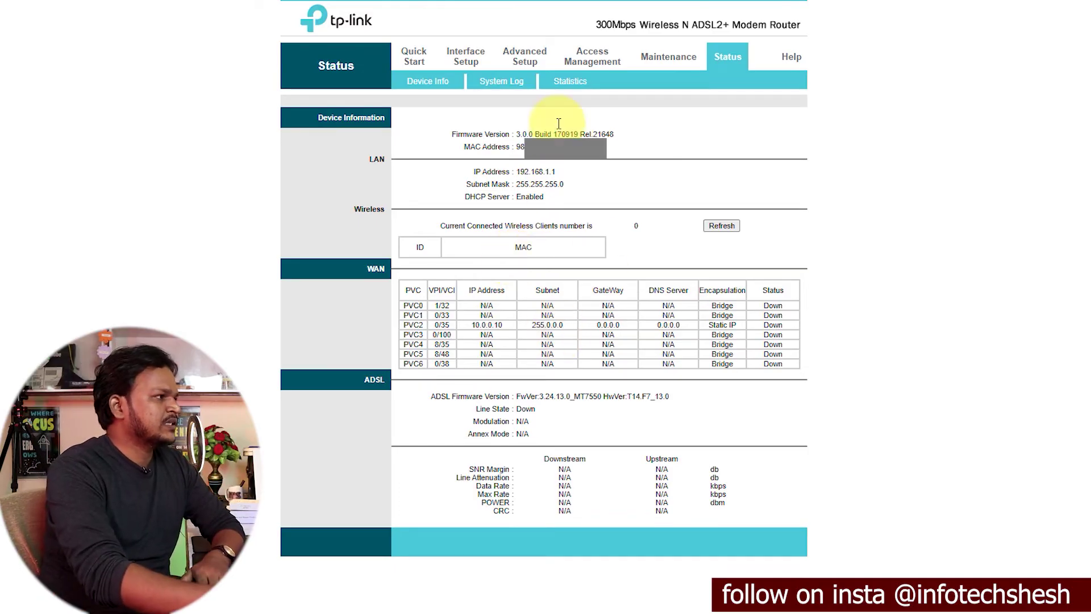
Browse Firewall, Access Management and VLAN pages, then return to Interface Setup > Internet.
{"action": "left_click", "coordinate": [524, 62]}
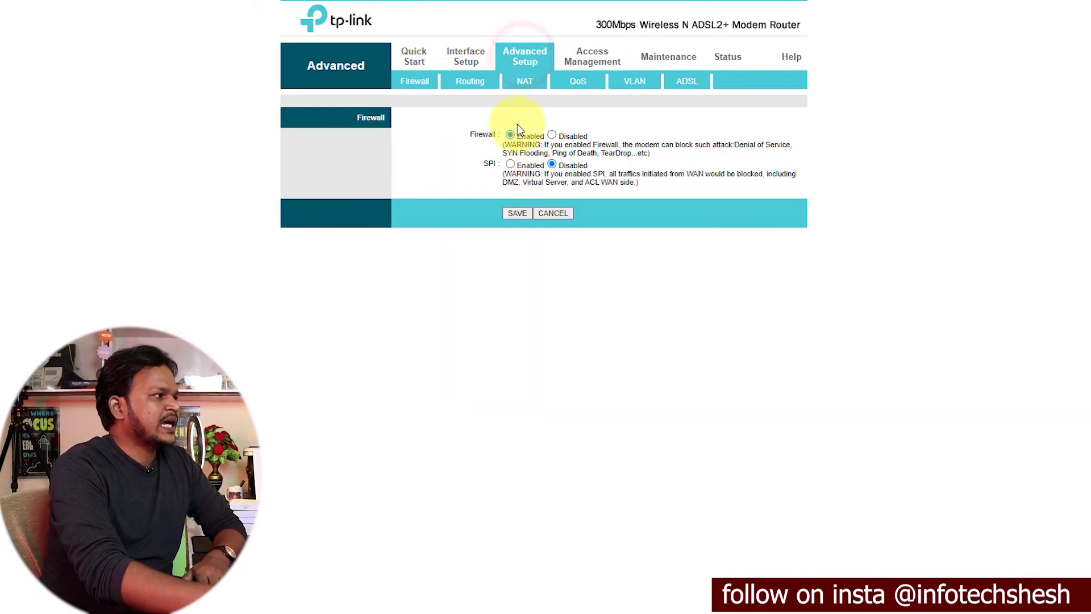
{"action": "left_click", "coordinate": [588, 54]}
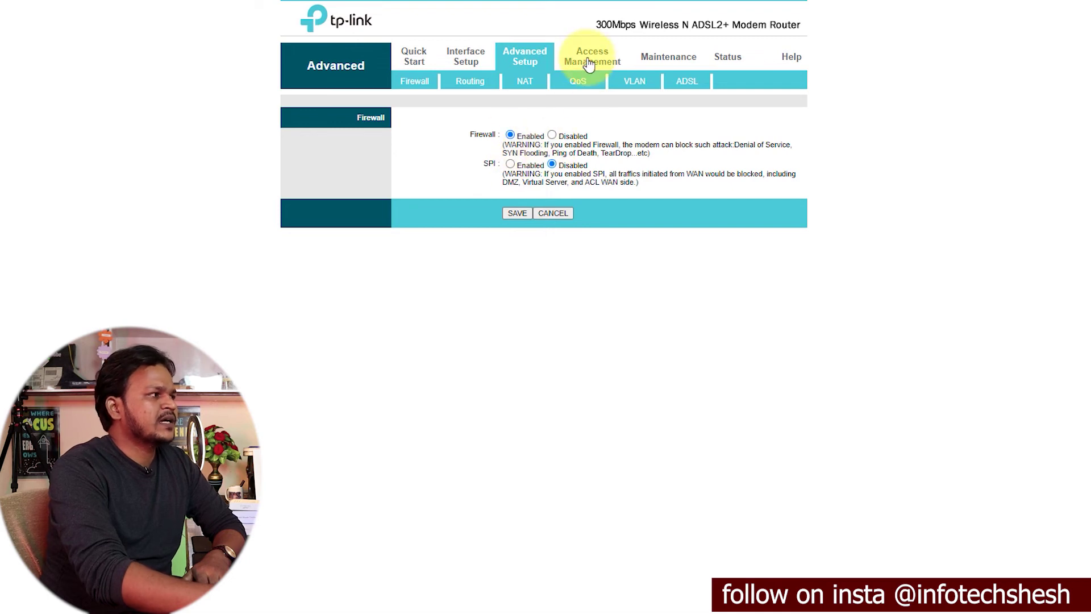
{"action": "left_click", "coordinate": [523, 56]}
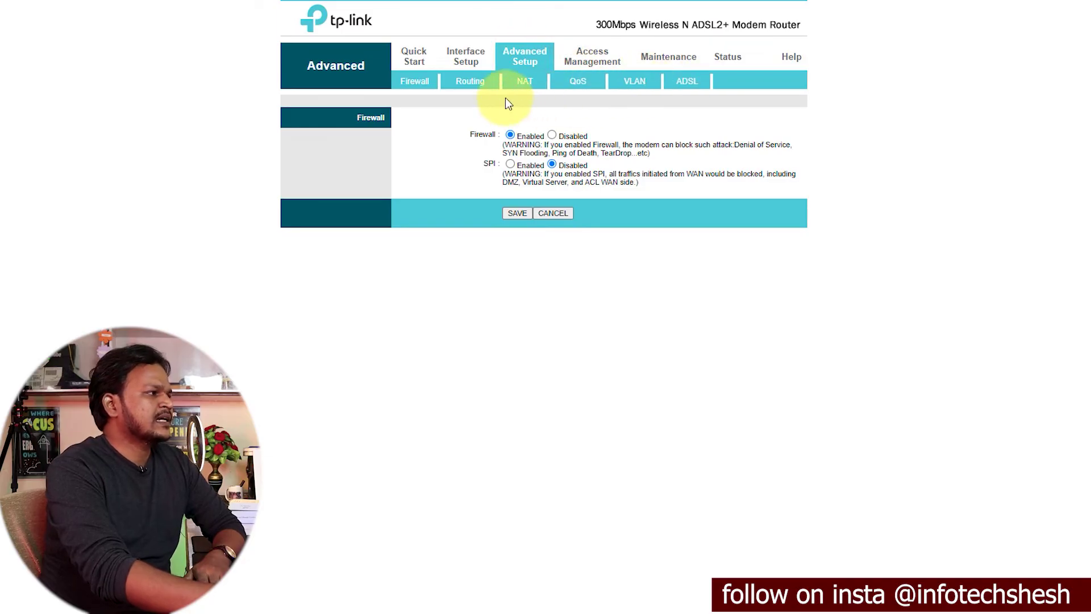
{"action": "left_click", "coordinate": [634, 90]}
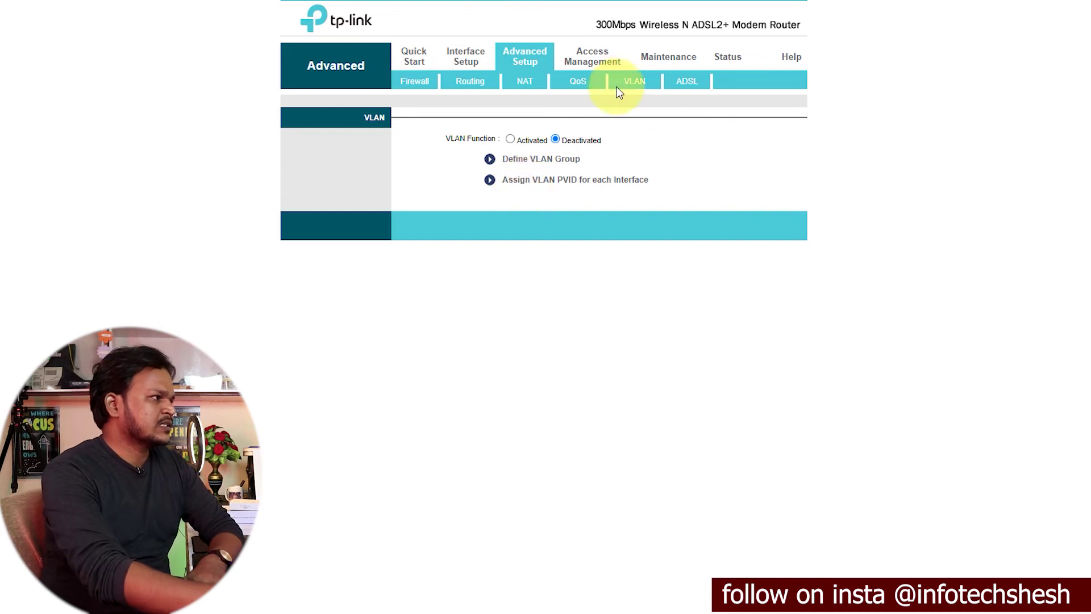
{"action": "left_click", "coordinate": [464, 57]}
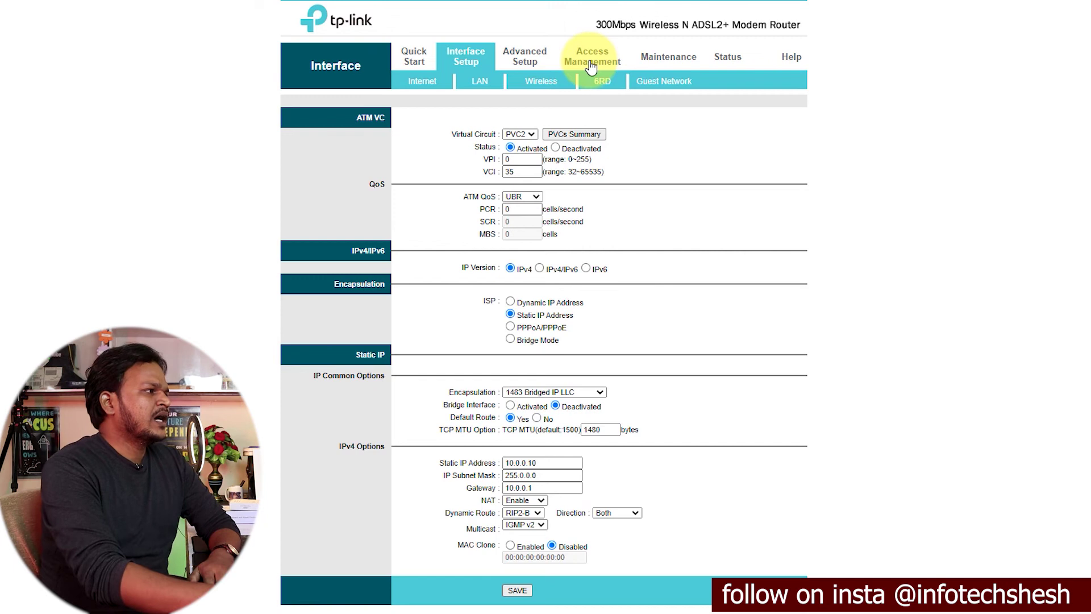
Pass through Access Management and Advanced Setup to reach the Maintenance Administration password page.
{"action": "left_click", "coordinate": [585, 57]}
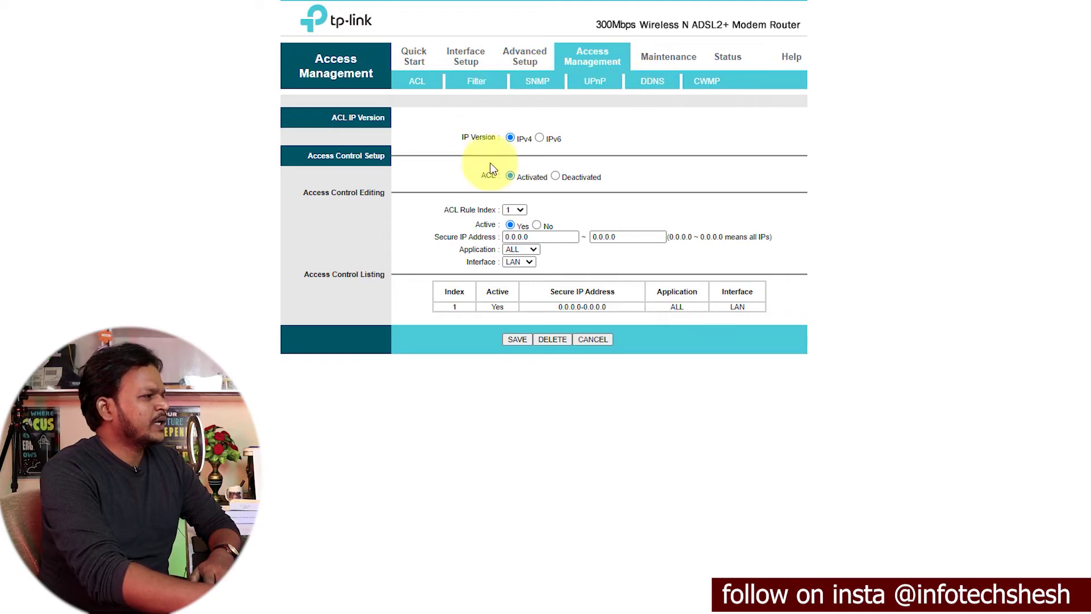
{"action": "left_click", "coordinate": [521, 58]}
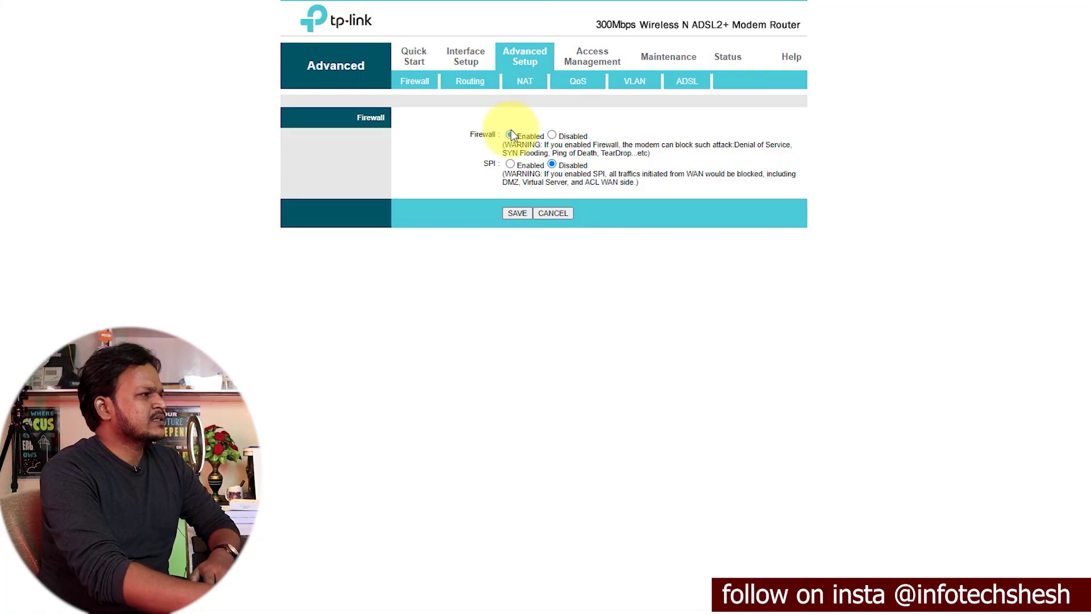
{"action": "left_click", "coordinate": [657, 57]}
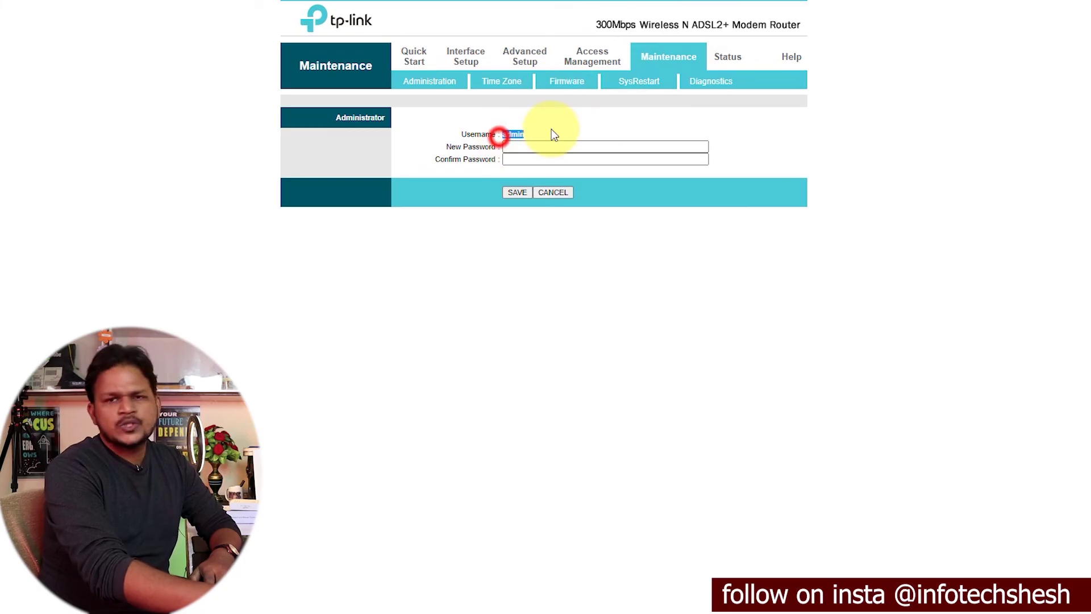
{"action": "left_click", "coordinate": [547, 147]}
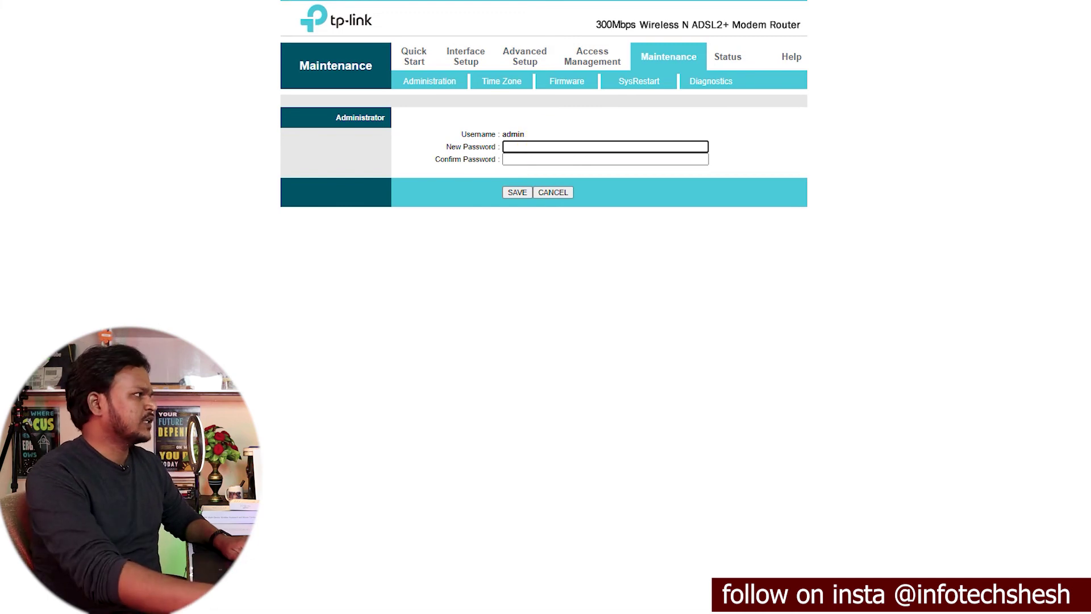
{"action": "left_click", "coordinate": [139, 20]}
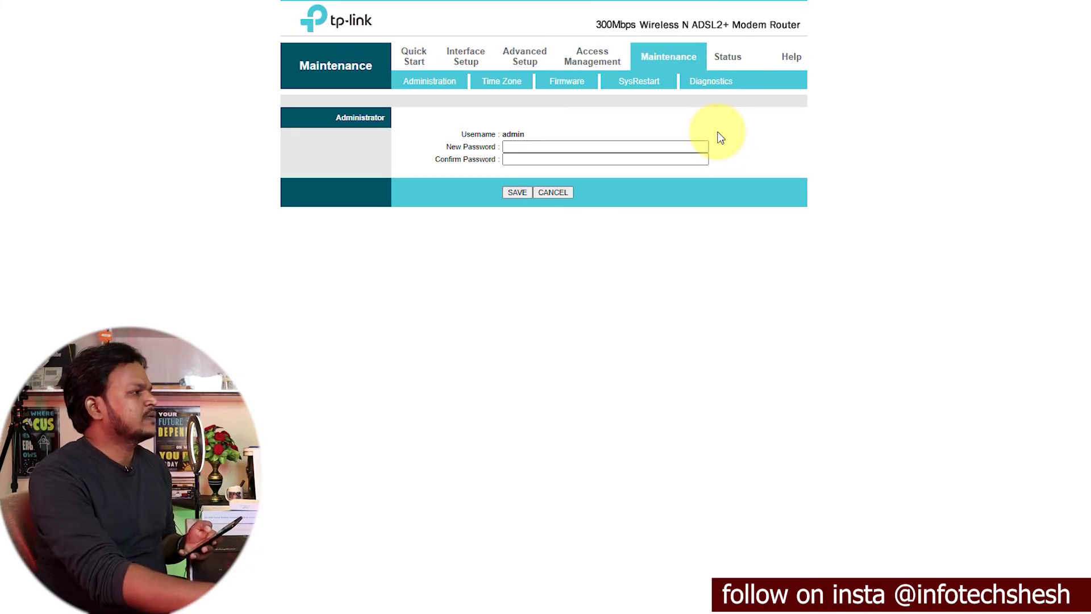
On the Device Info status page, highlight the LAN IP 192.168.1.1 and the WAN connections table.
{"action": "left_click", "coordinate": [727, 58]}
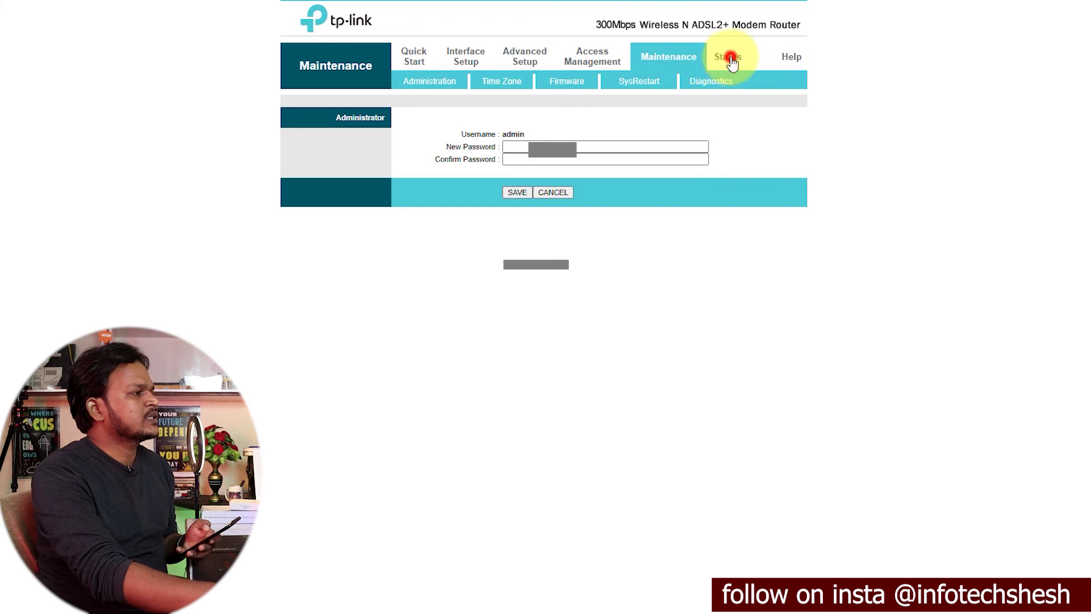
{"action": "left_click_drag", "start_coordinate": [524, 171], "coordinate": [569, 166]}
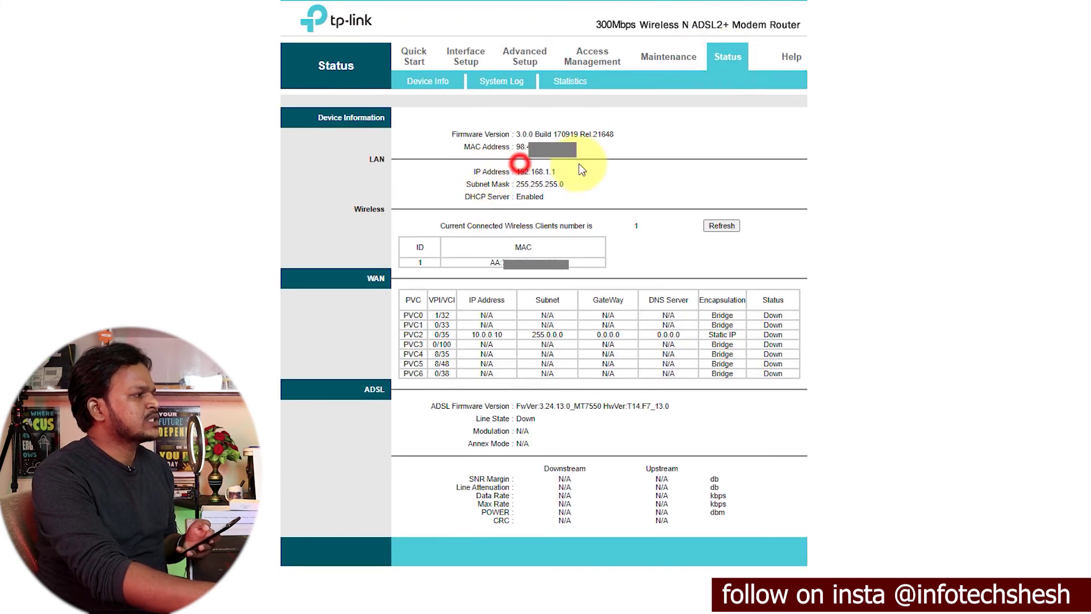
{"action": "left_click_drag", "start_coordinate": [464, 334], "coordinate": [545, 325]}
{"action": "left_click_drag", "start_coordinate": [515, 171], "coordinate": [552, 196]}
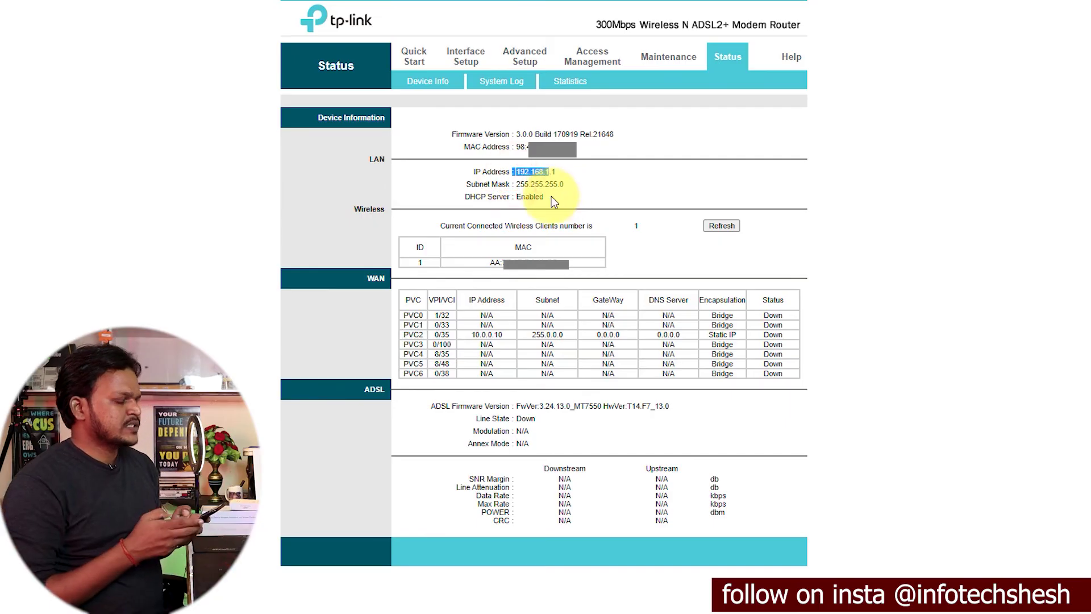